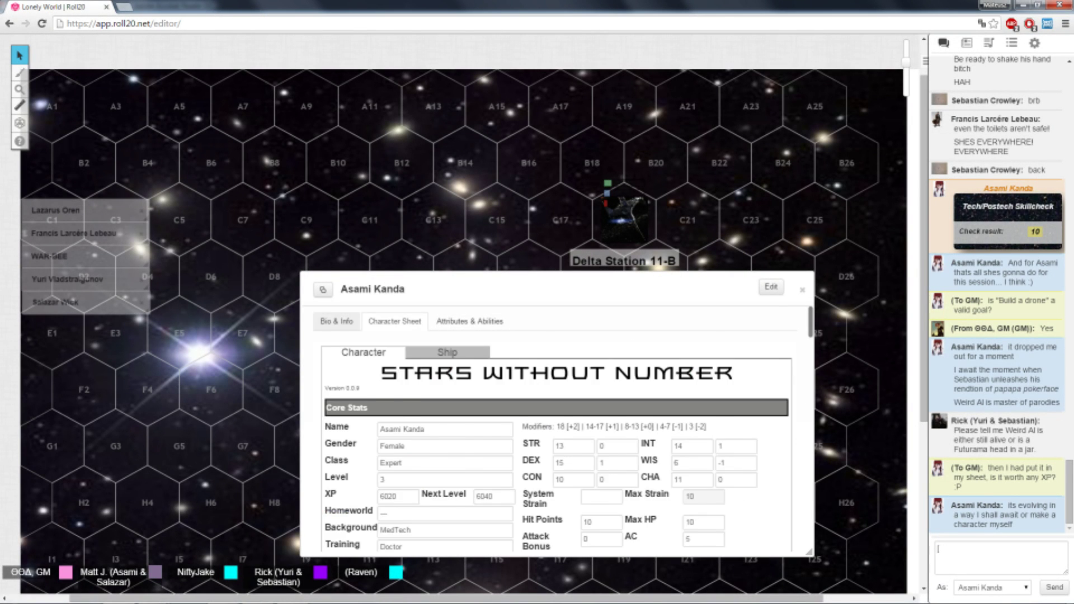
click(336, 321)
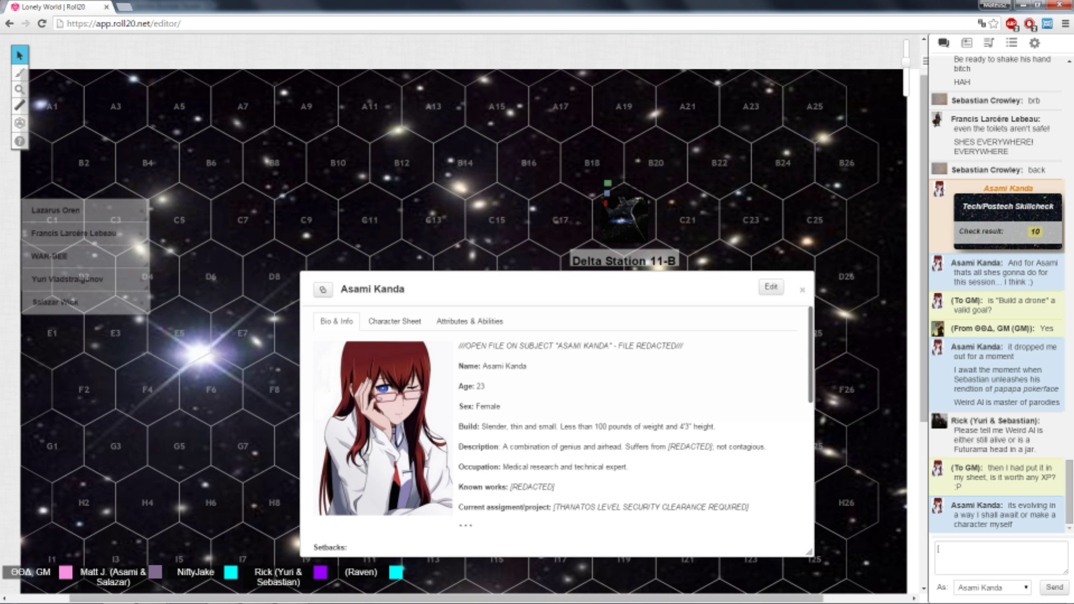
click(1001, 556)
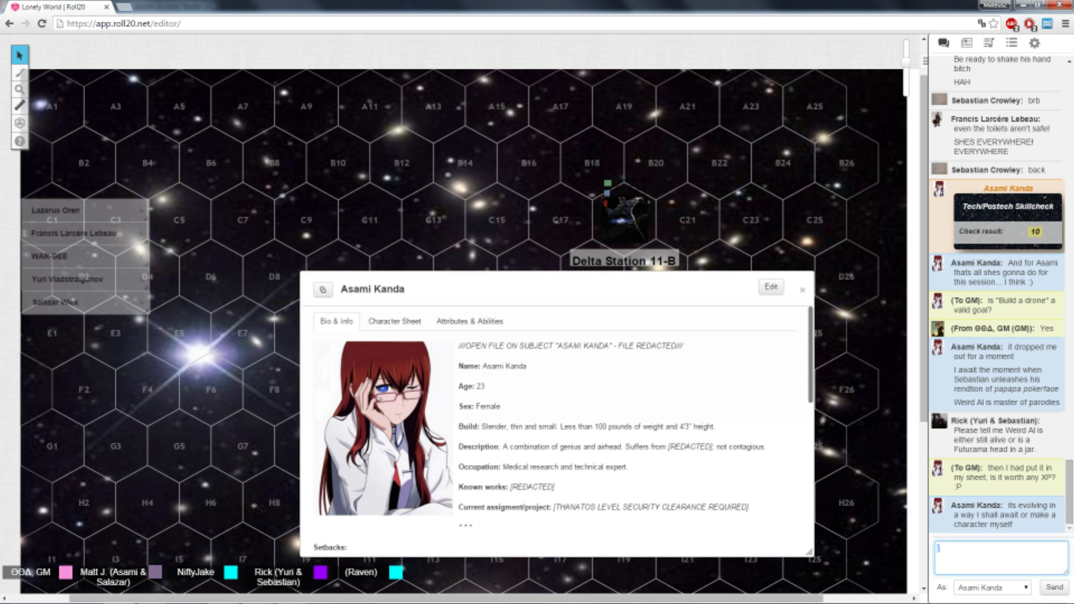
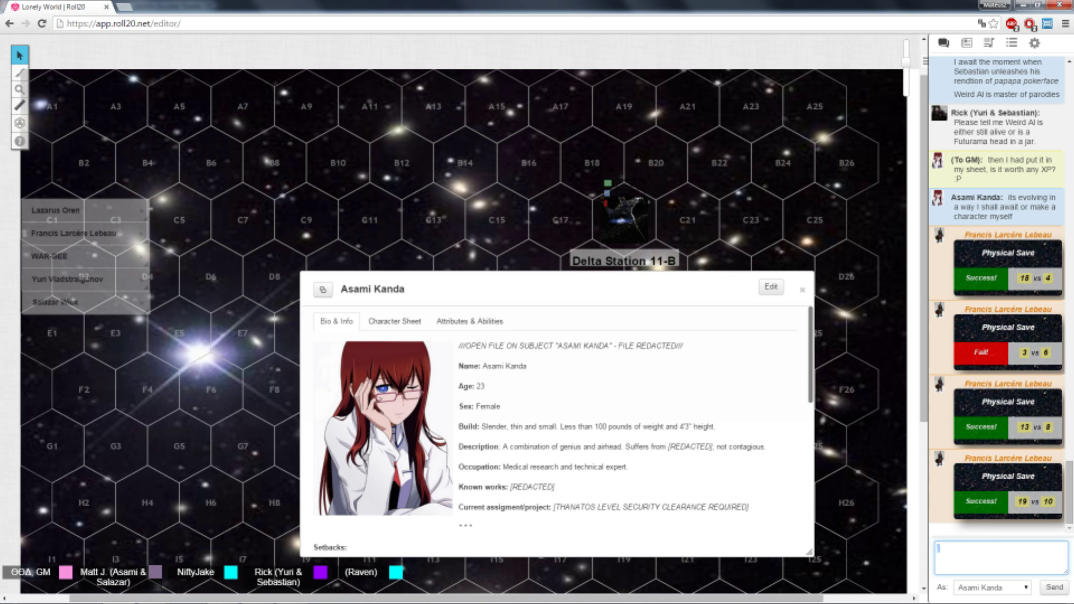
Show the journal, move Captain Jack Sparrow atop the parked windows, and open his bio.
click(968, 44)
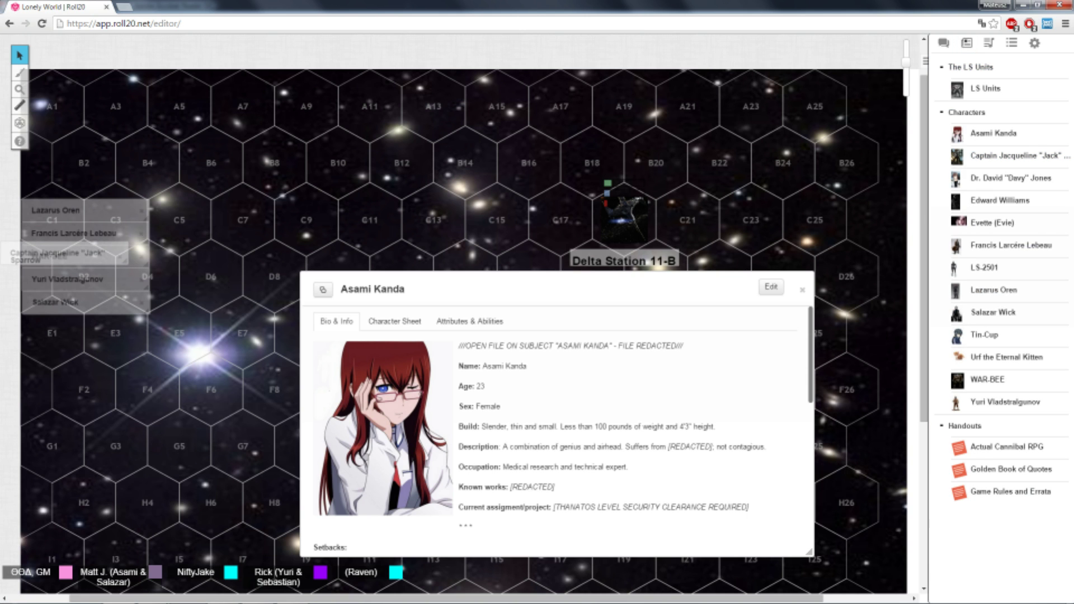
mouse_move(67, 255)
mouse_down()
mouse_move(84, 332)
mouse_move(76, 189)
mouse_up()
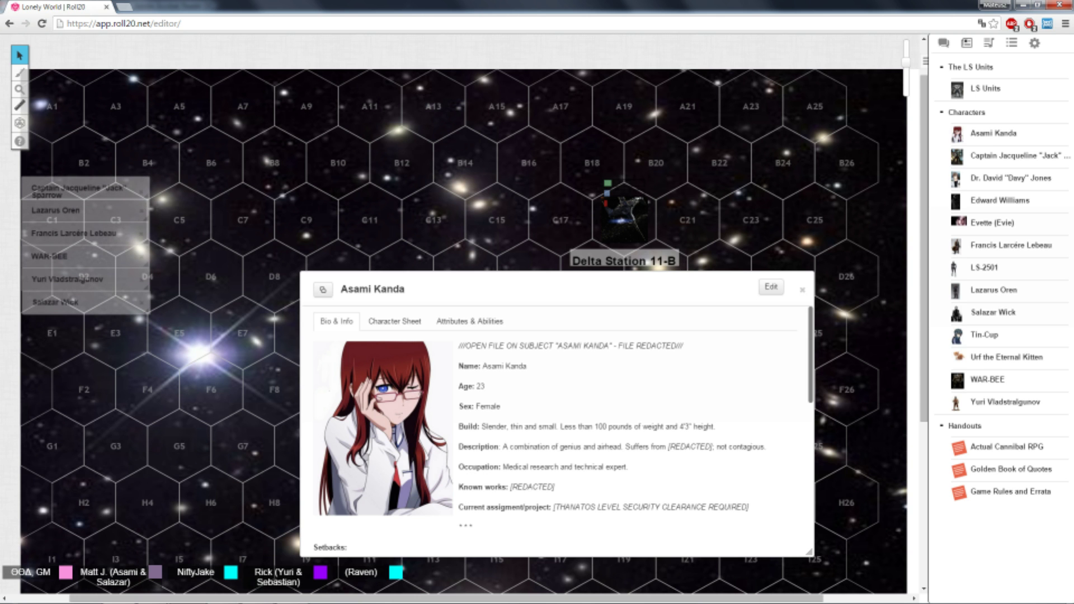
double_click(51, 192)
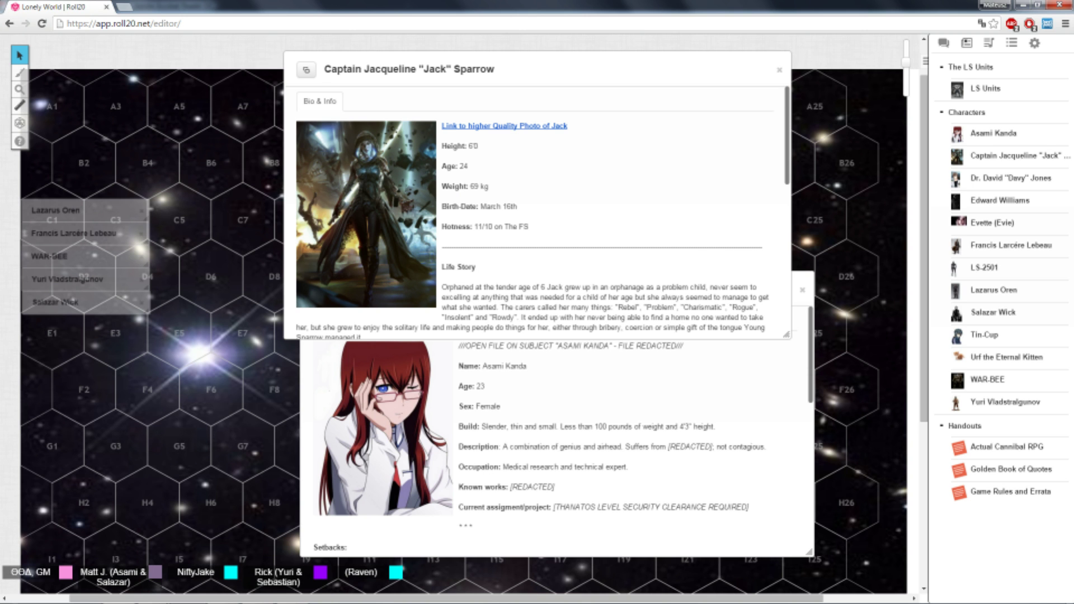
scroll(538, 218, down, 2)
scroll(537, 218, up, 2)
scroll(537, 218, down, 3)
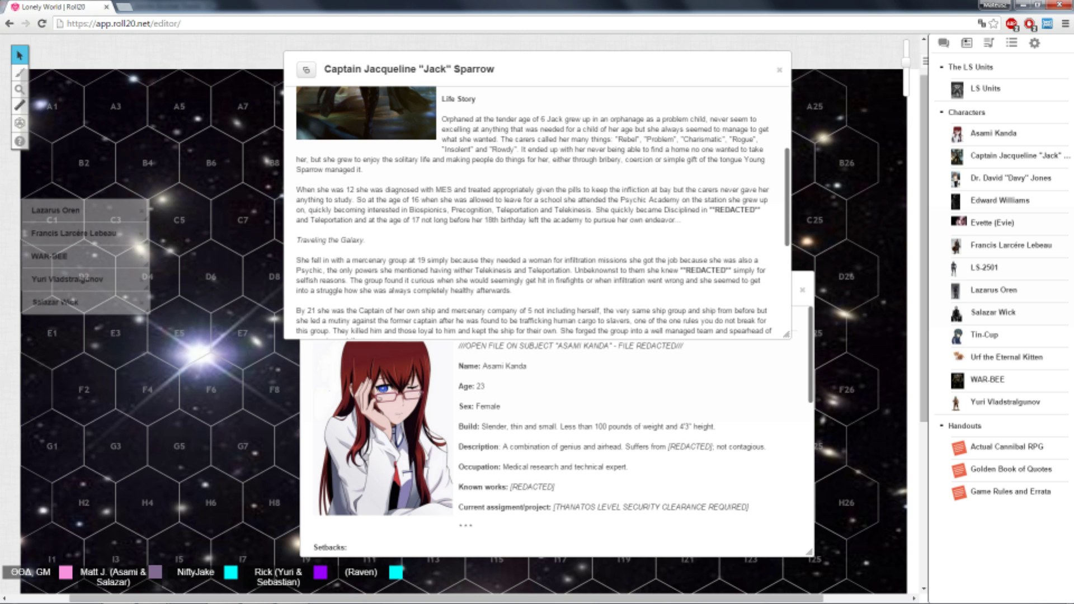
scroll(538, 218, down, 3)
scroll(537, 218, down, 3)
scroll(538, 218, down, 3)
scroll(537, 219, down, 3)
scroll(537, 218, up, 10)
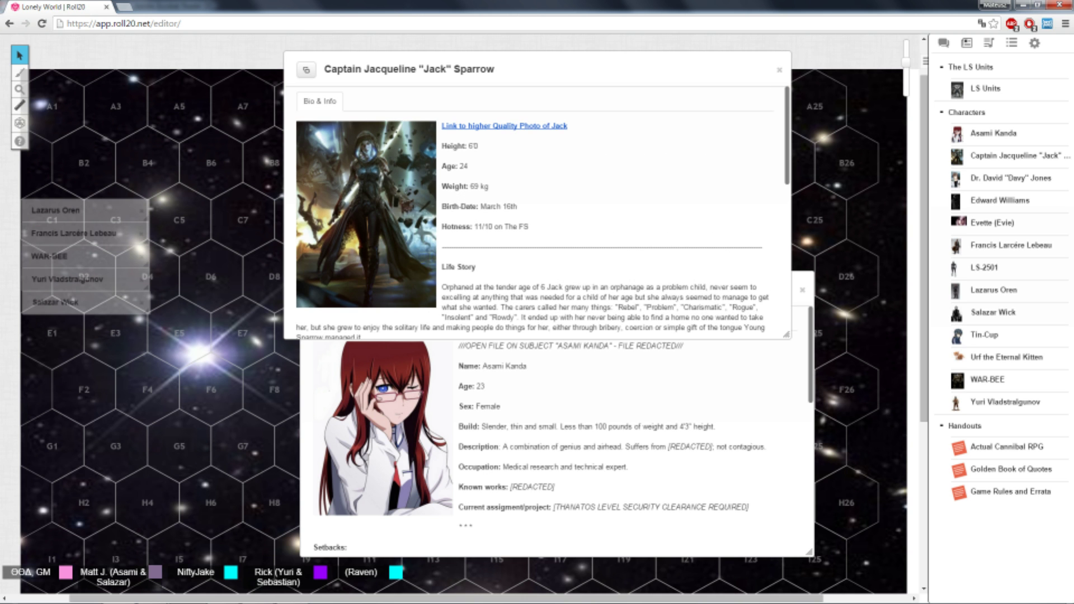
double_click(537, 69)
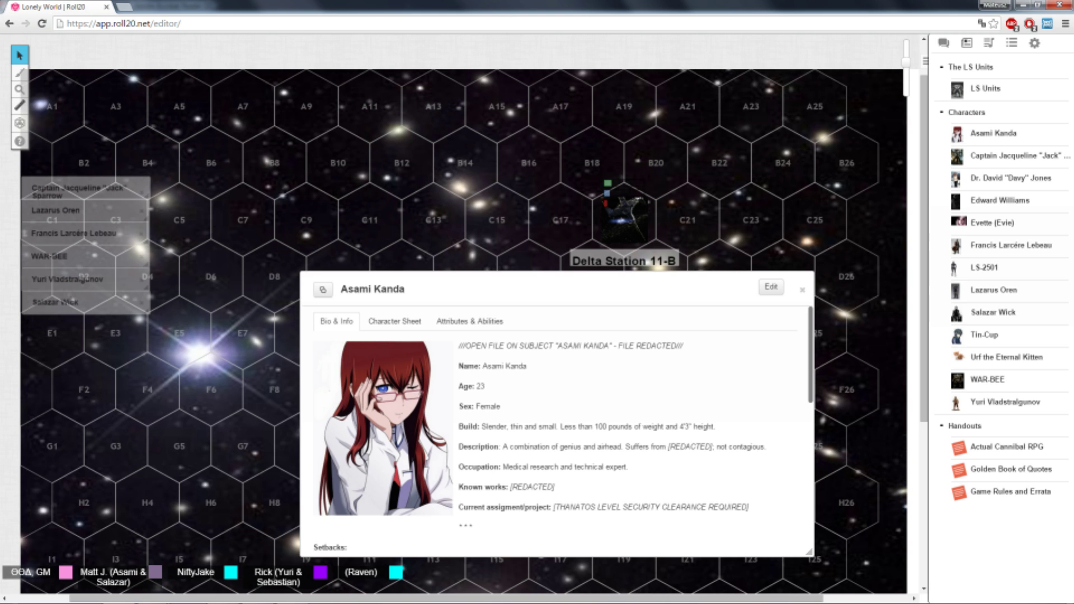
click(1010, 470)
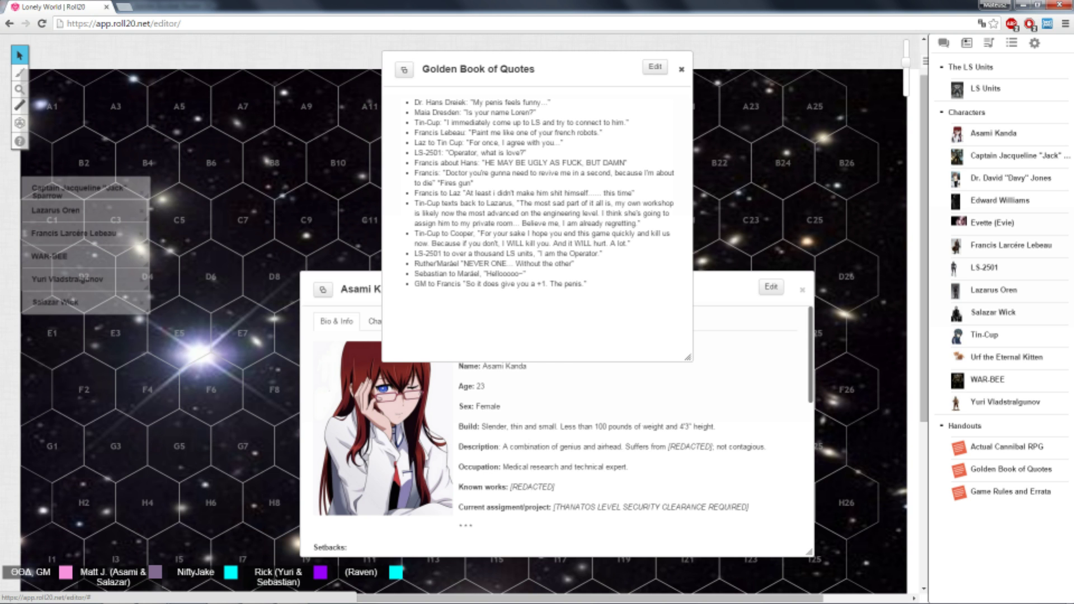
click(681, 69)
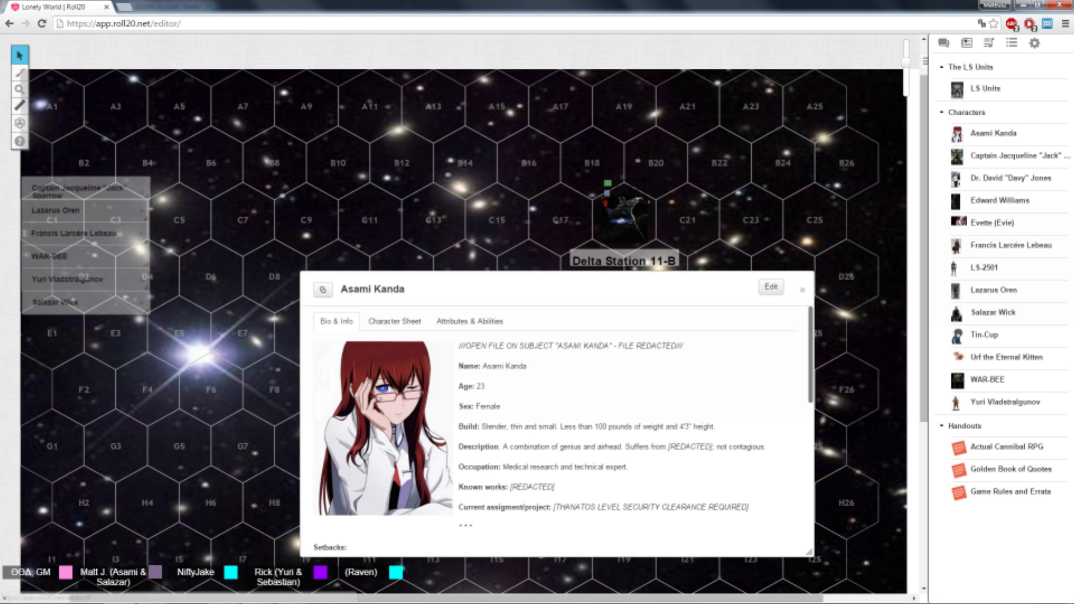
Switch the sidebar from the journal to the chat log with the Physical Save results.
click(944, 42)
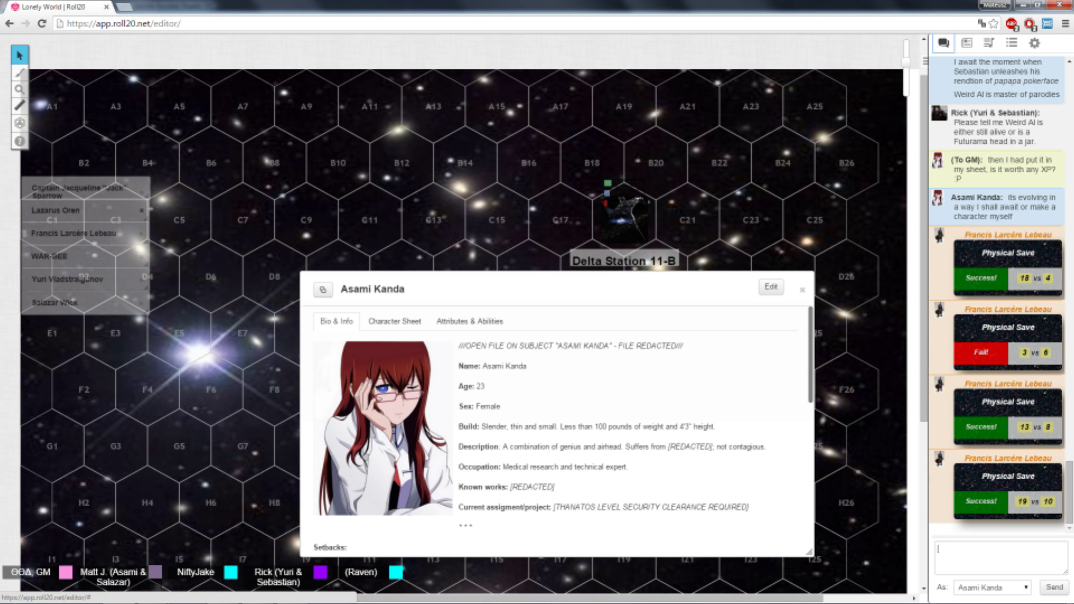
Open and close Lazarus Oren's window, then view Asami Kanda's Character Sheet and return to Bio & Info.
click(56, 209)
drag(251, 155, 441, 141)
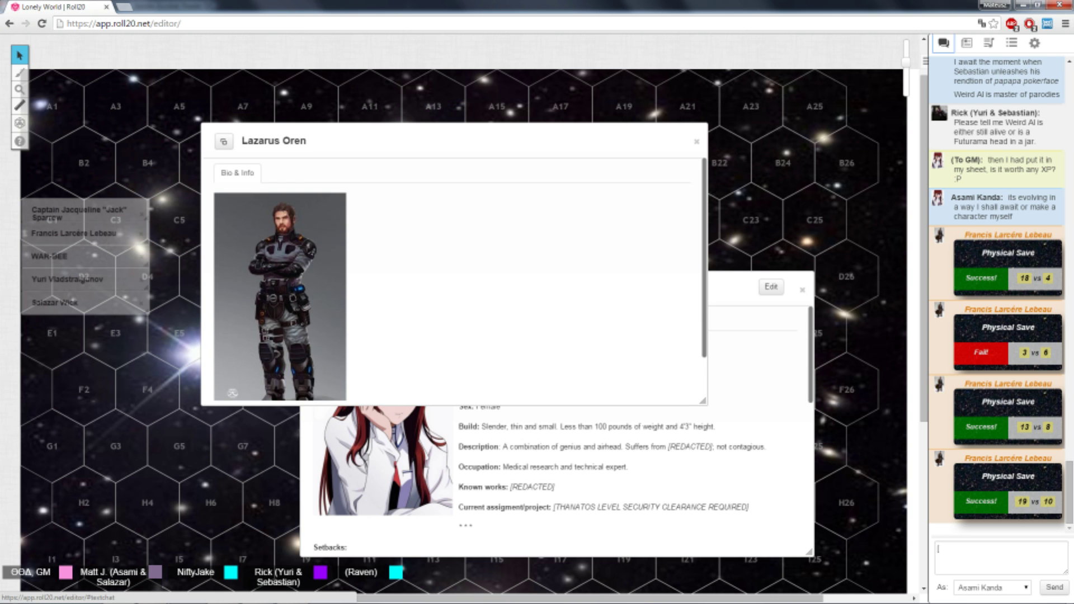
click(697, 141)
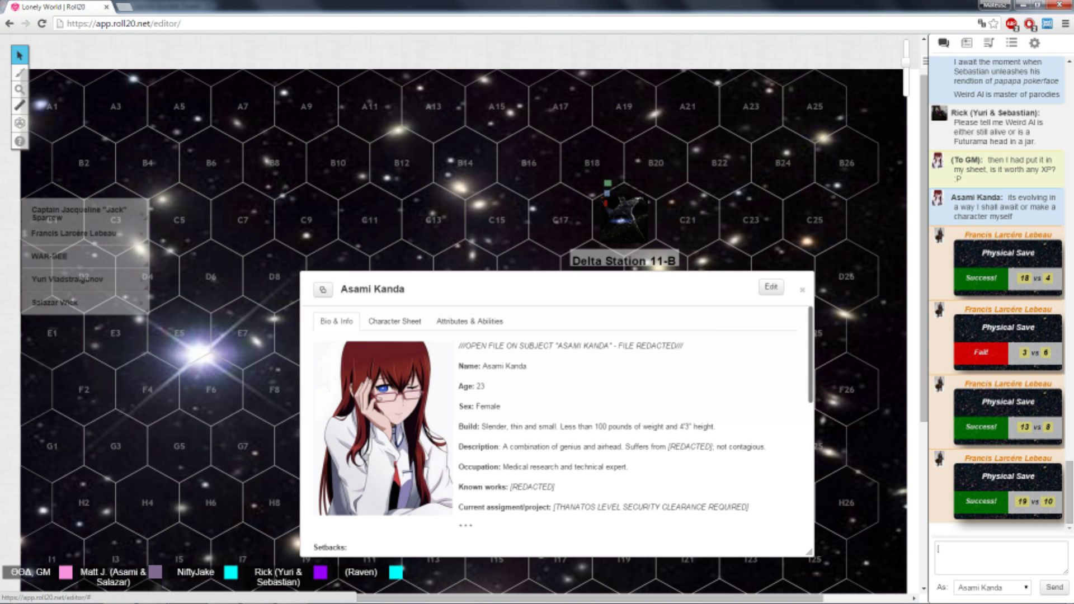
click(395, 321)
click(336, 320)
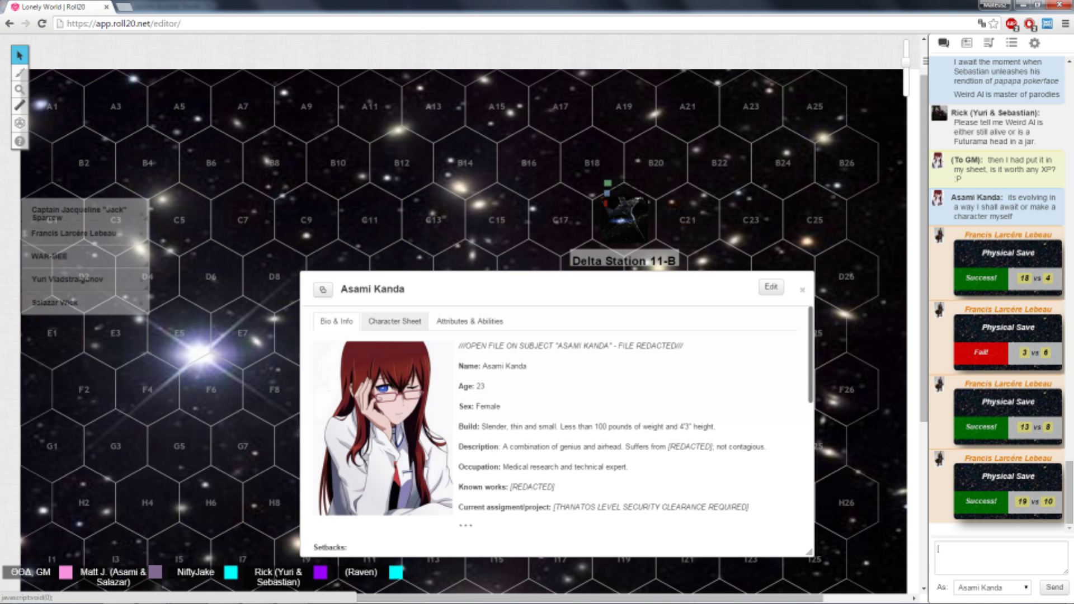
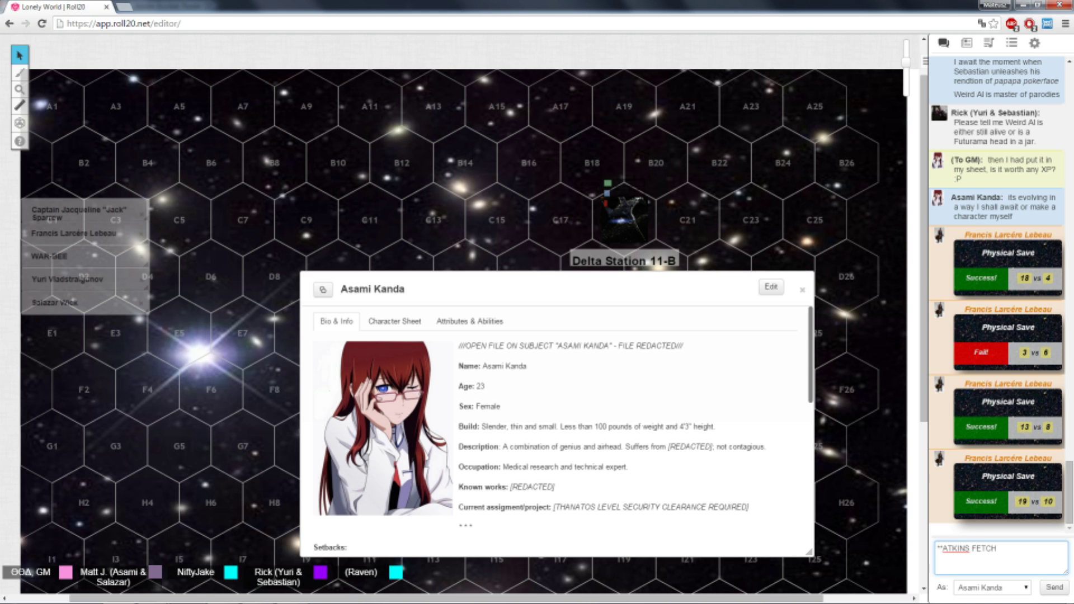
text( BE A GO)
text(OD DOG**)
Send the chat message 'ATKINS FETCH BE A GOOD DOG' as Asami Kanda.
key(Return)
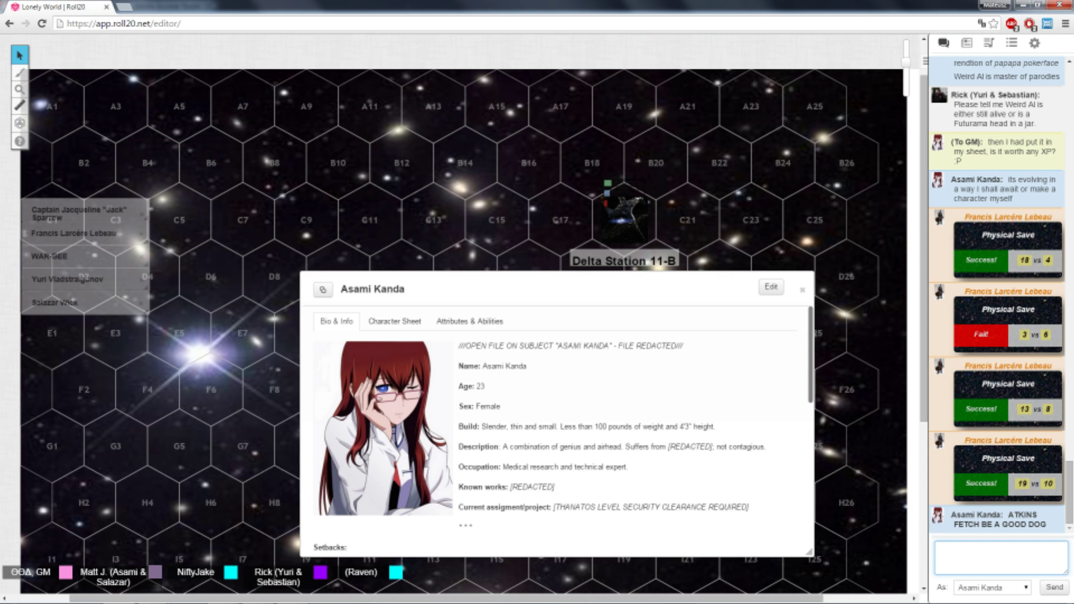
text(gotta go fa)
text(st sonic speed)
Post 'gotta go fast sonic speed' and 'nyan cat song over radio next time?' to chat.
key(Return)
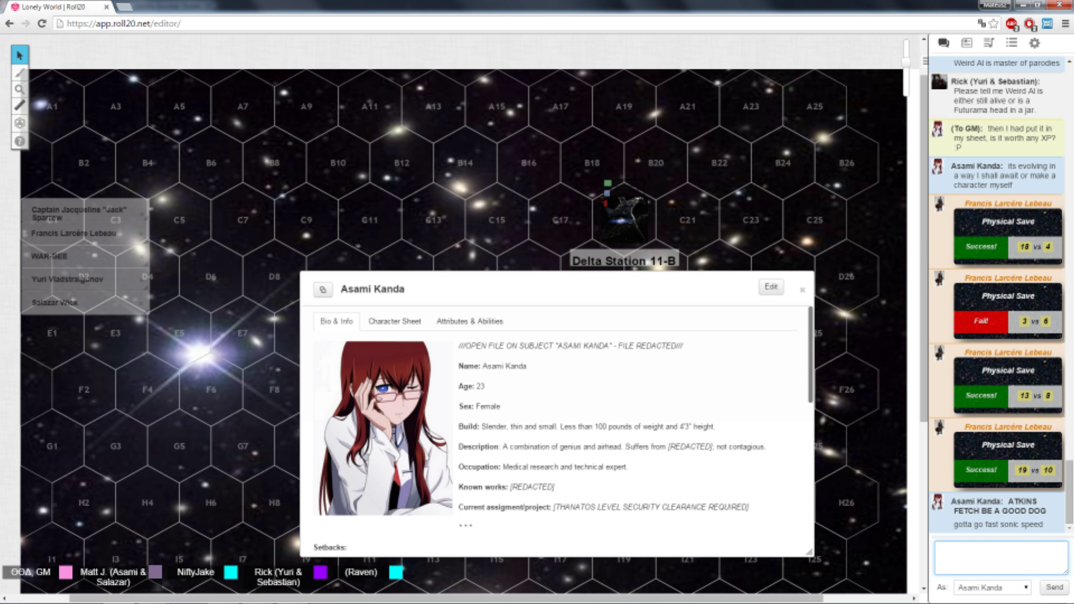
text(nyan cat song ov)
text(er radio next ti)
text(me?)
key(Return)
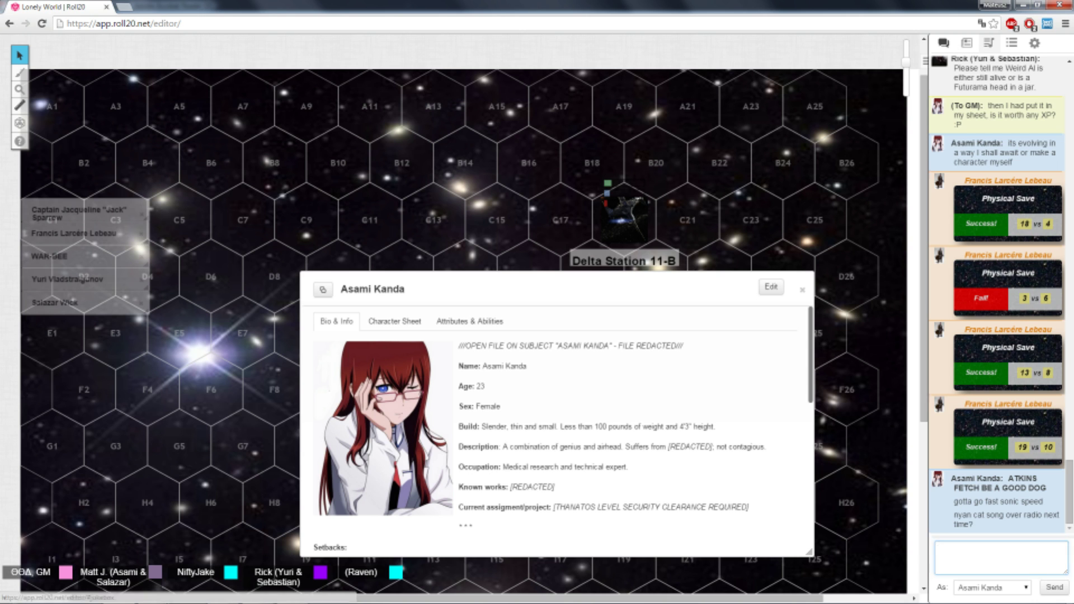
click(989, 43)
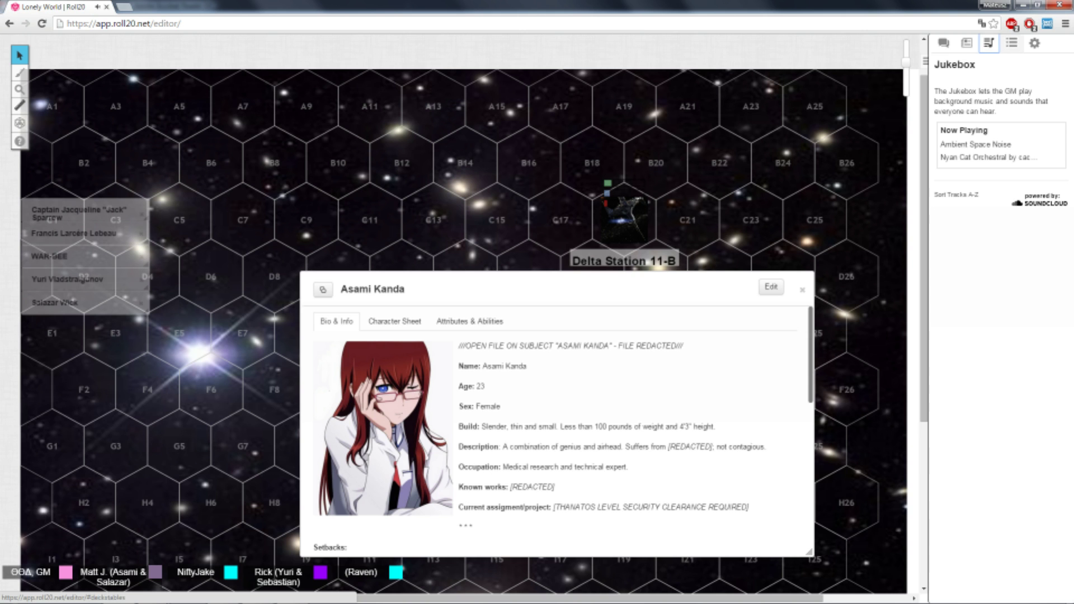
click(944, 43)
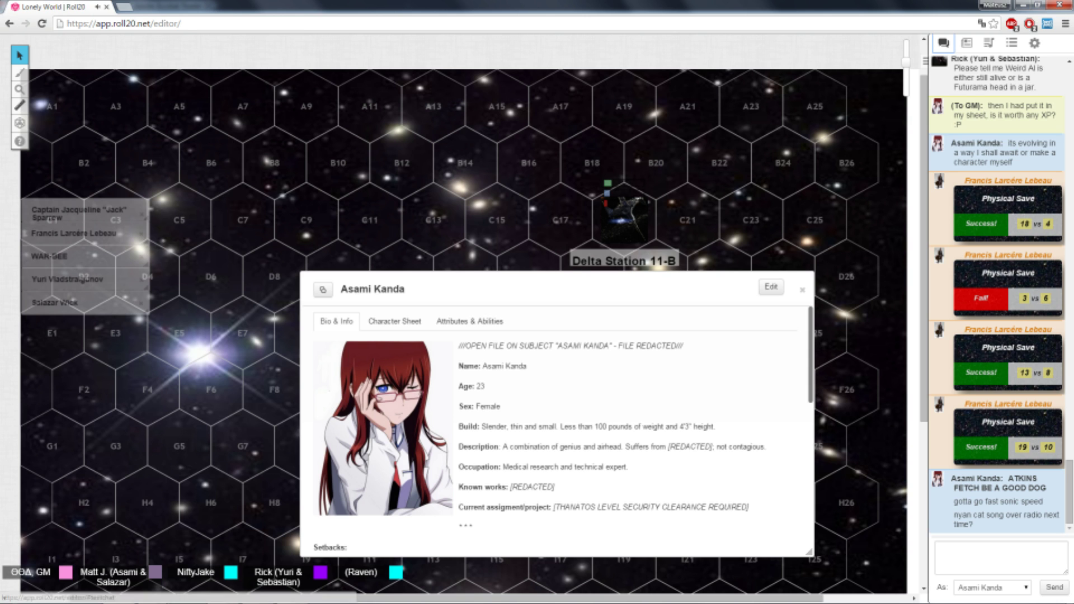
text(I realise Delta )
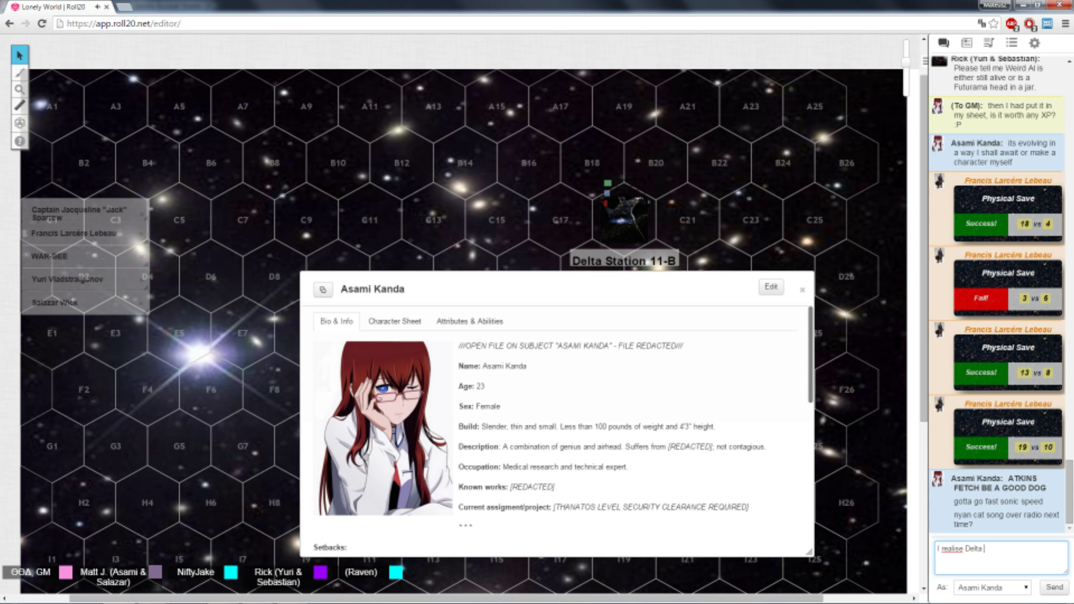
text( would make a FUC)
text(KING KILLIN)
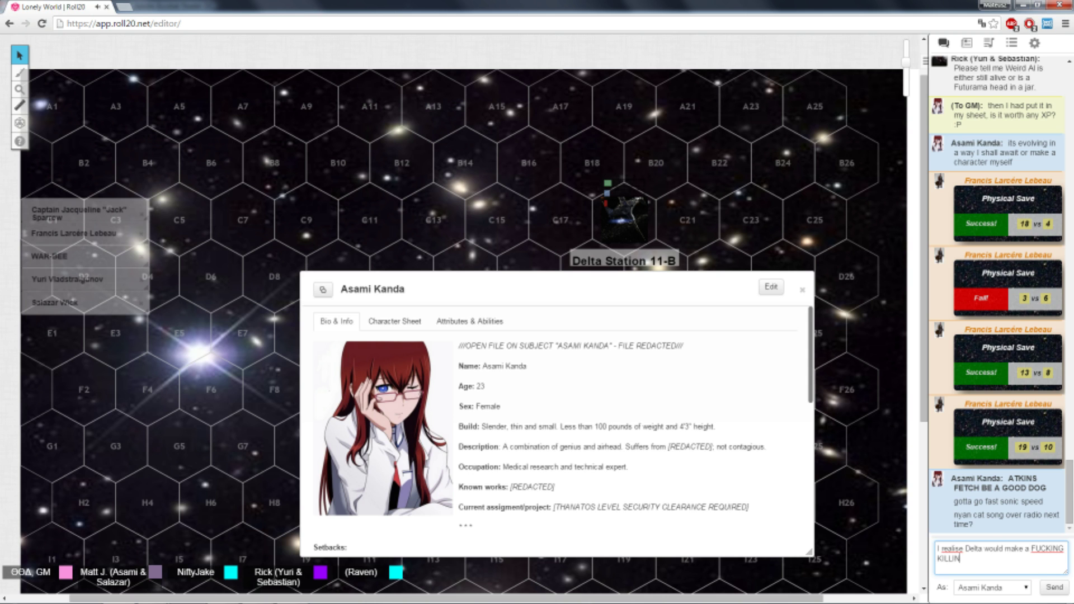
text(G SHIT TON of m)
text(oney from )
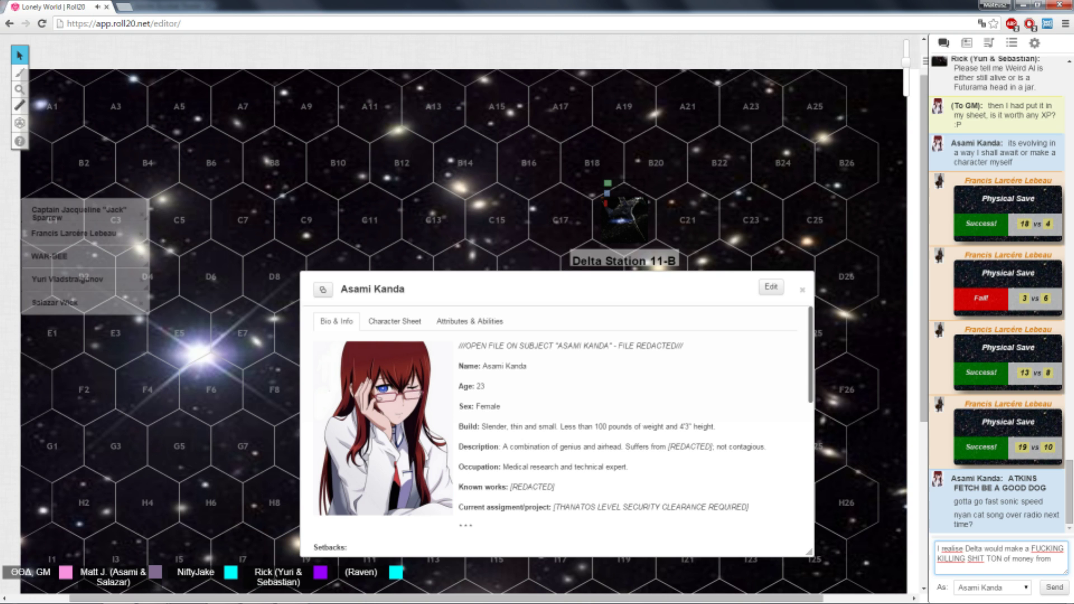
text(mont)
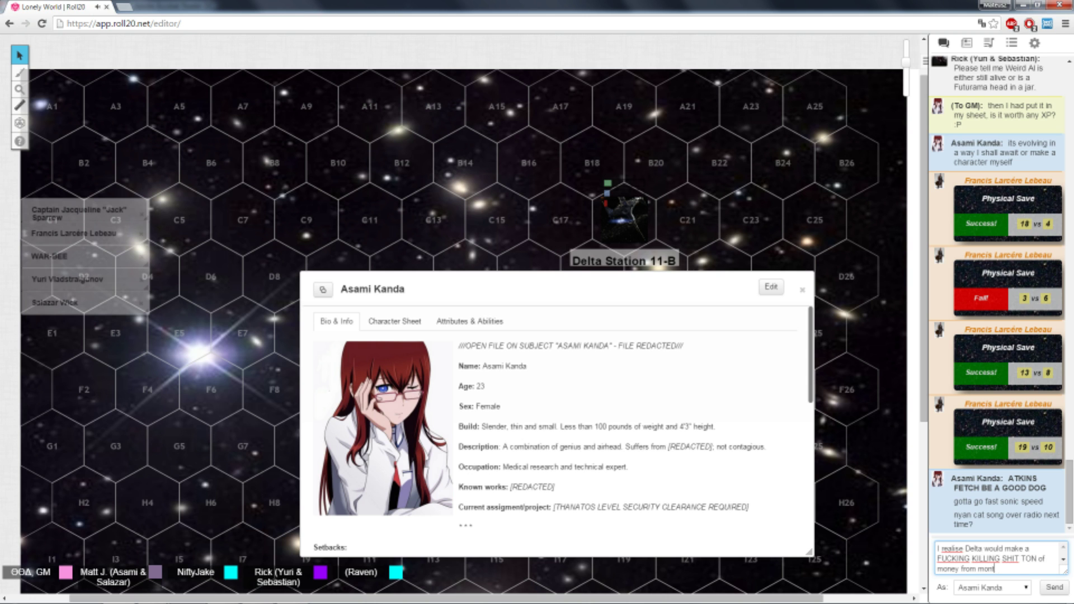
text(aging stuff she record)
text(ed into)
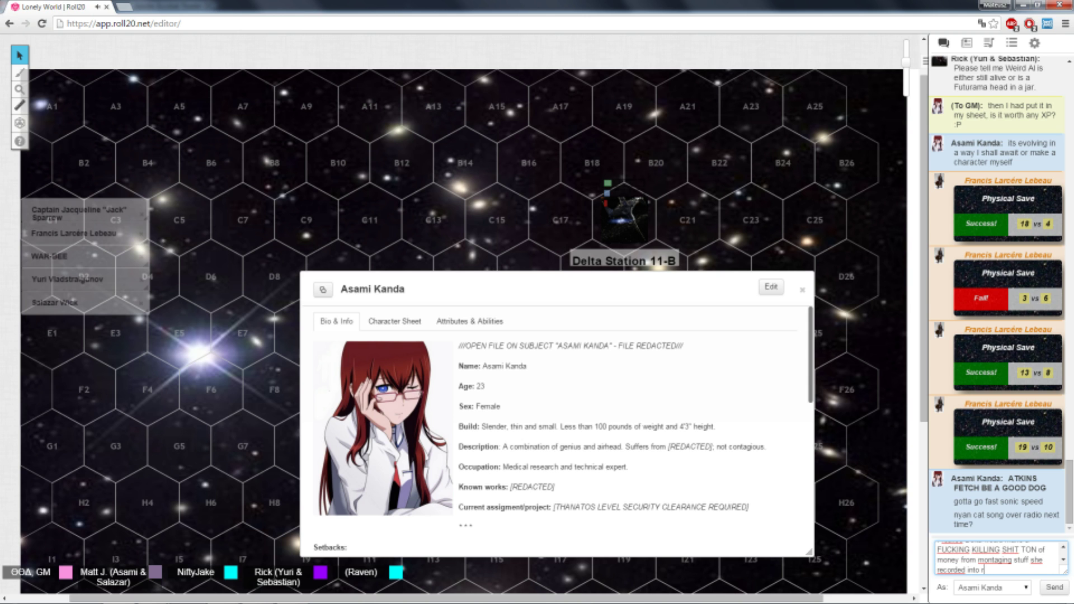
text(reality" T)
text(V show)
Post the chat message about Delta making a ton of money from a reality TV show.
key(Return)
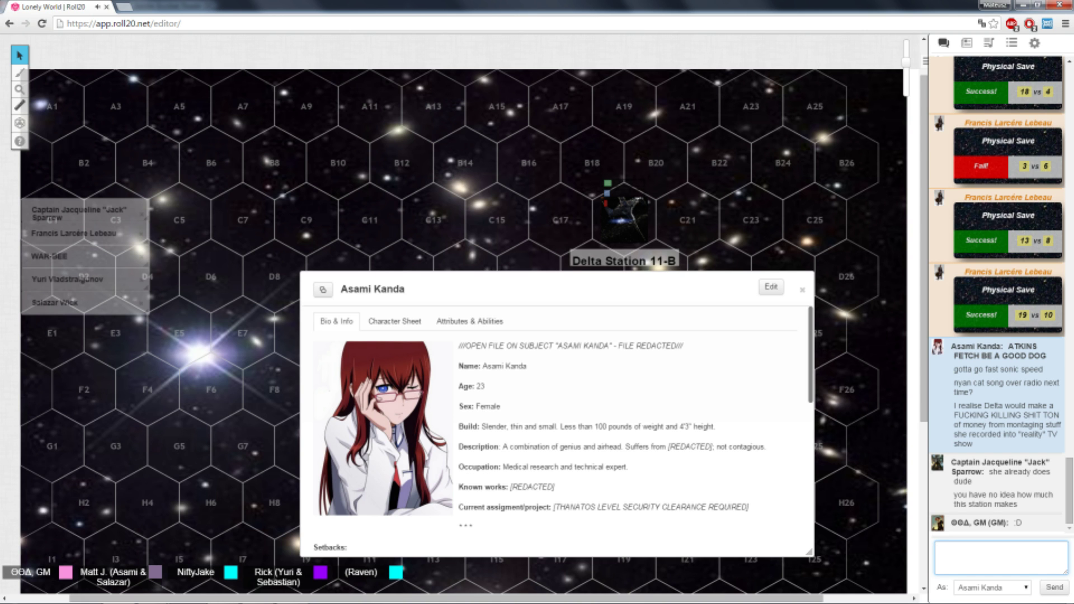
Browse Asami Kanda's character sheet, then return to her Bio & Info tab.
click(394, 321)
scroll(554, 420, down, 10)
scroll(554, 419, down, 10)
scroll(555, 420, down, 5)
scroll(554, 420, up, 3)
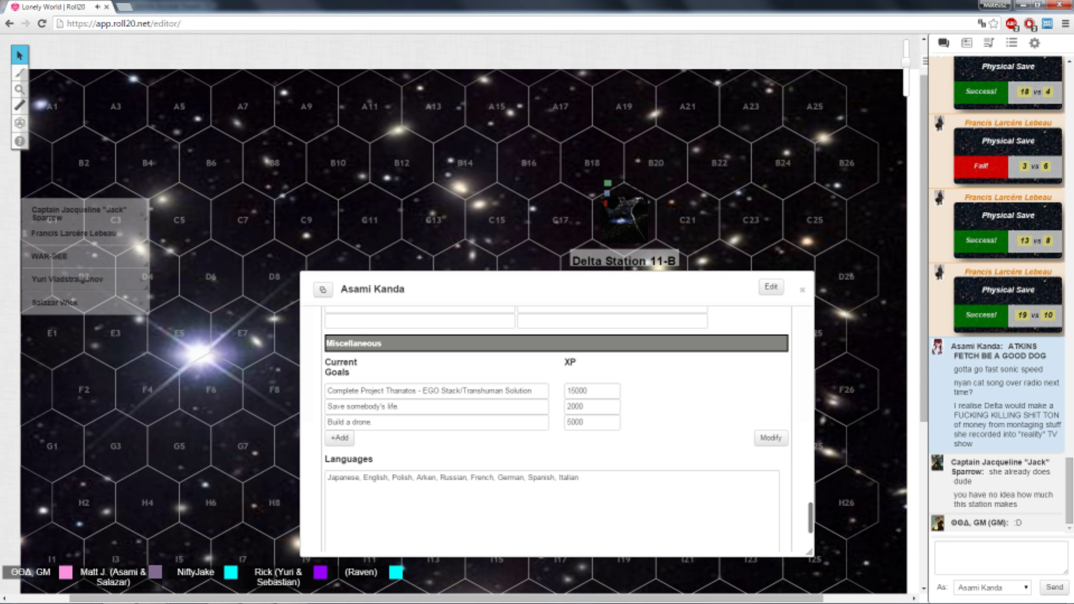
scroll(554, 421, down, 3)
scroll(554, 420, up, 3)
scroll(553, 420, down, 3)
scroll(554, 420, up, 2)
scroll(554, 420, up, 2)
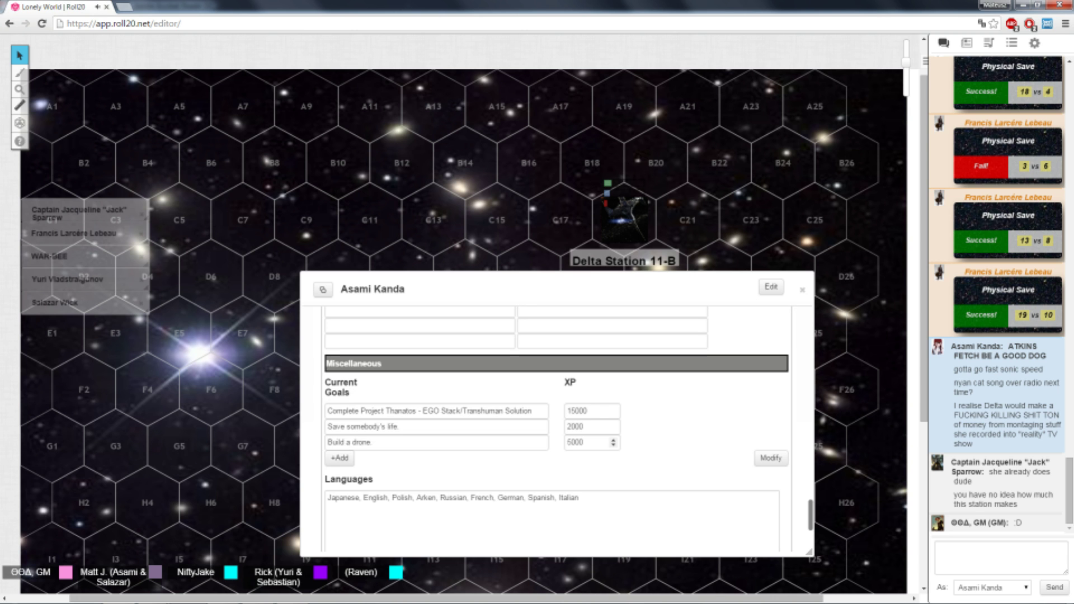
scroll(554, 419, down, 3)
scroll(554, 419, down, 3)
scroll(554, 420, down, 3)
scroll(554, 419, up, 8)
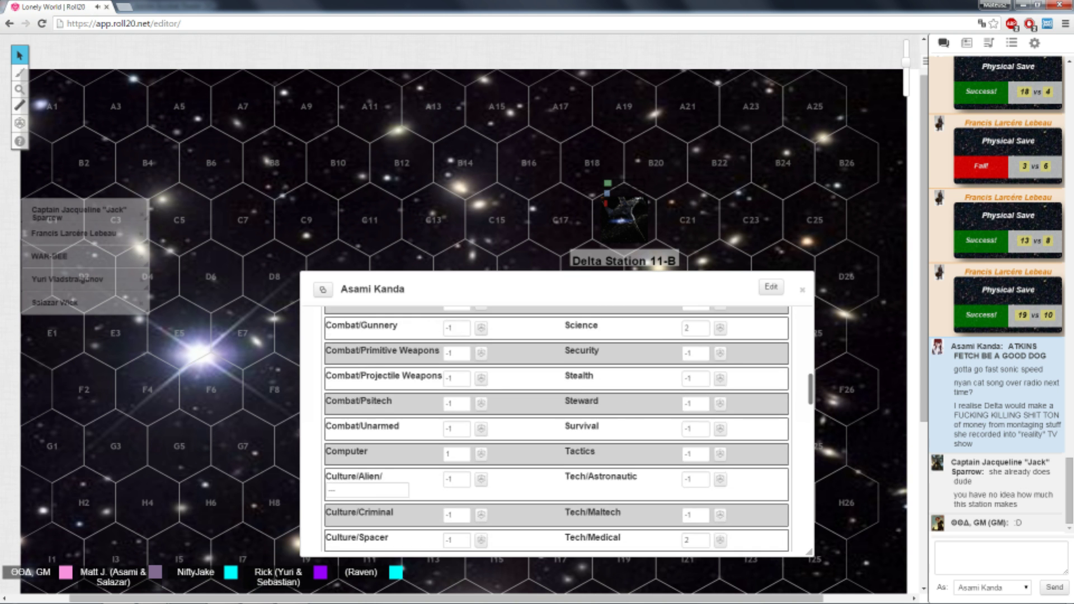
scroll(553, 420, up, 3)
scroll(554, 419, down, 8)
scroll(554, 420, down, 5)
scroll(554, 420, up, 1)
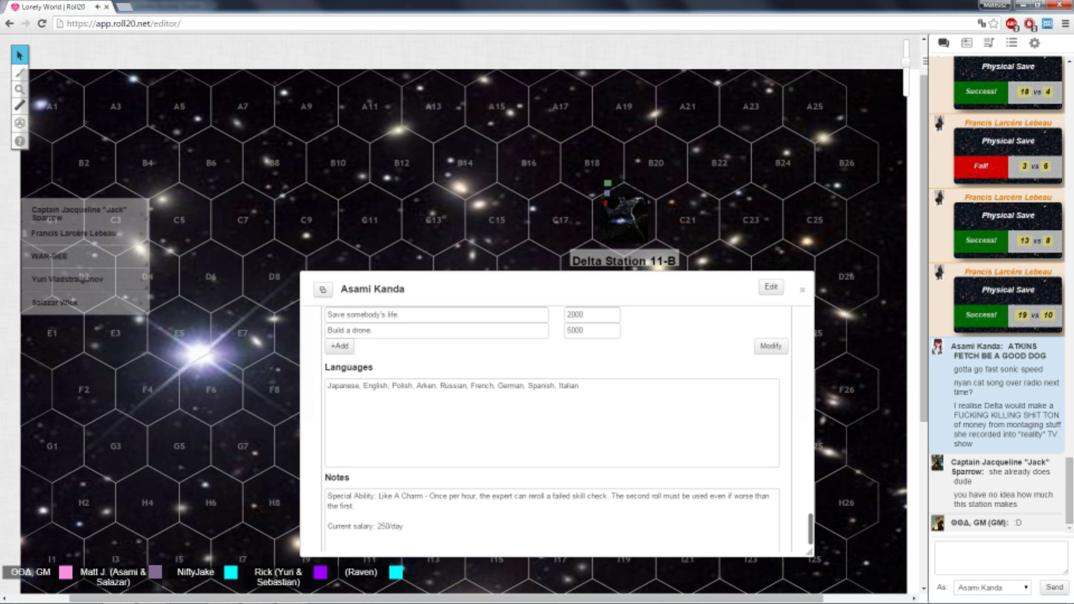
scroll(555, 419, up, 3)
scroll(554, 420, up, 3)
scroll(554, 419, up, 4)
scroll(554, 420, down, 4)
scroll(554, 420, down, 4)
scroll(555, 419, down, 2)
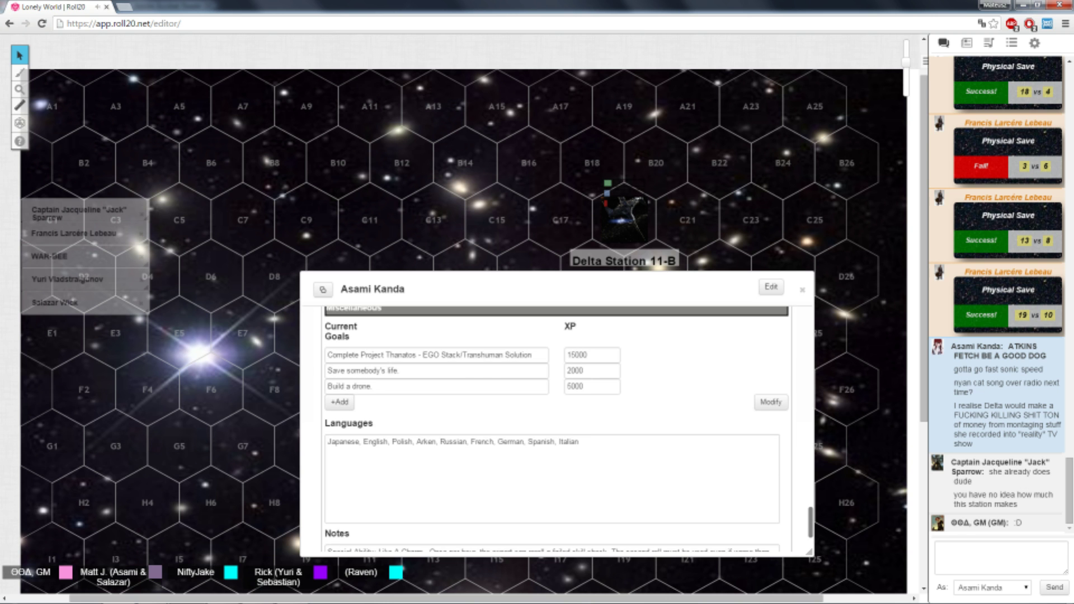
scroll(554, 420, down, 2)
scroll(554, 420, up, 5)
scroll(554, 419, up, 8)
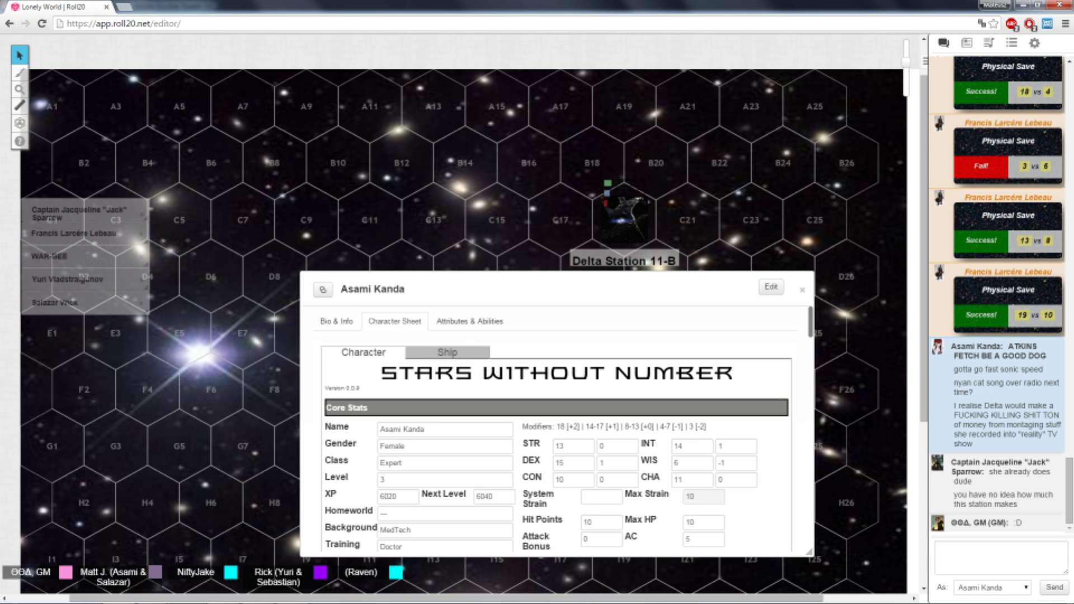
click(336, 321)
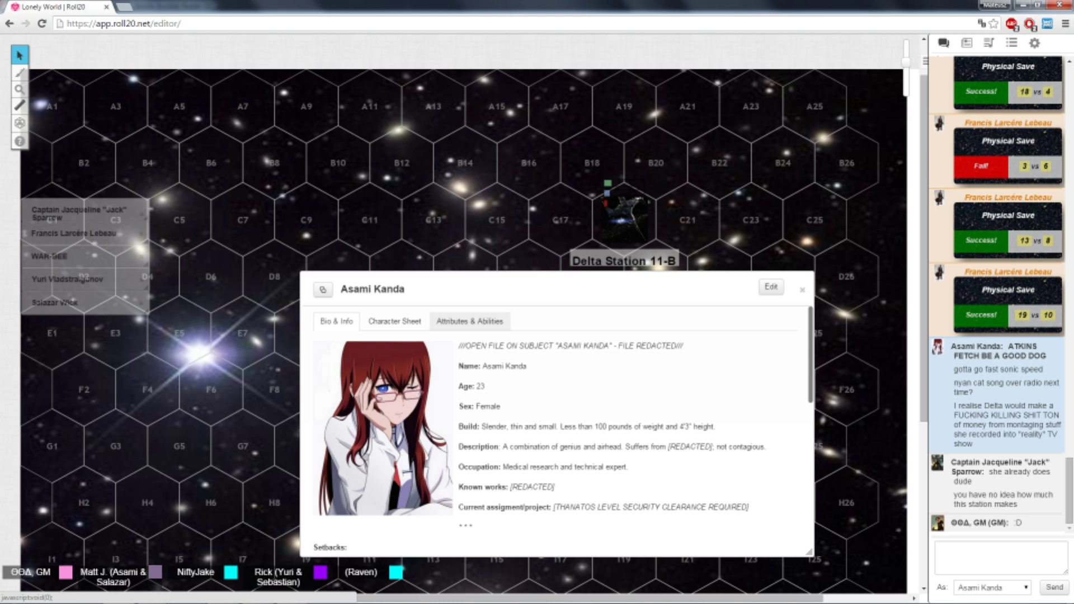
Open Salazar Wick's character sheet from the character list.
click(55, 301)
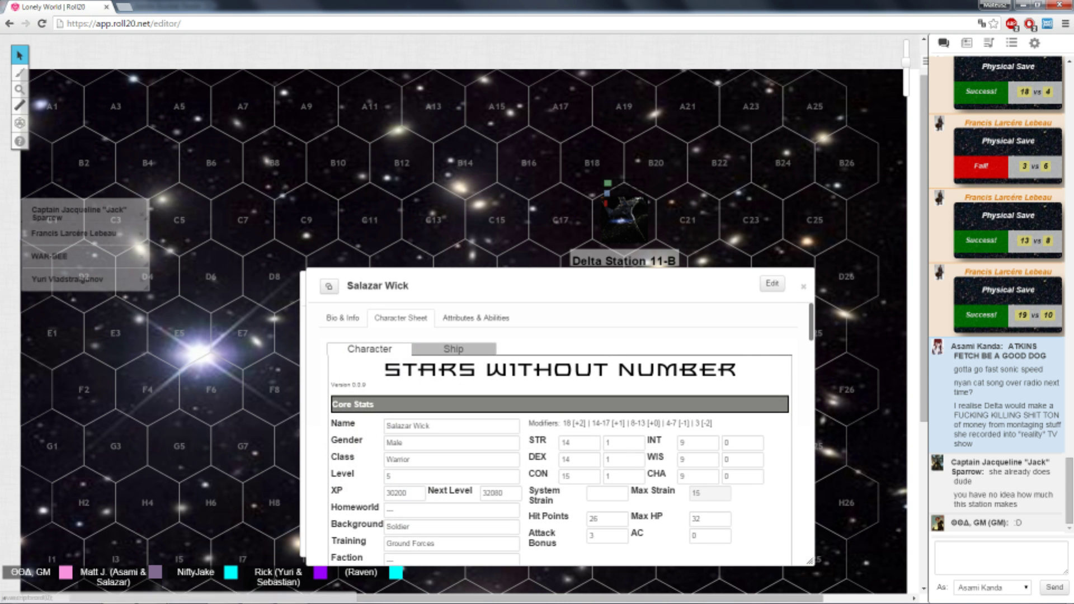
scroll(560, 437, down, 4)
scroll(561, 437, down, 4)
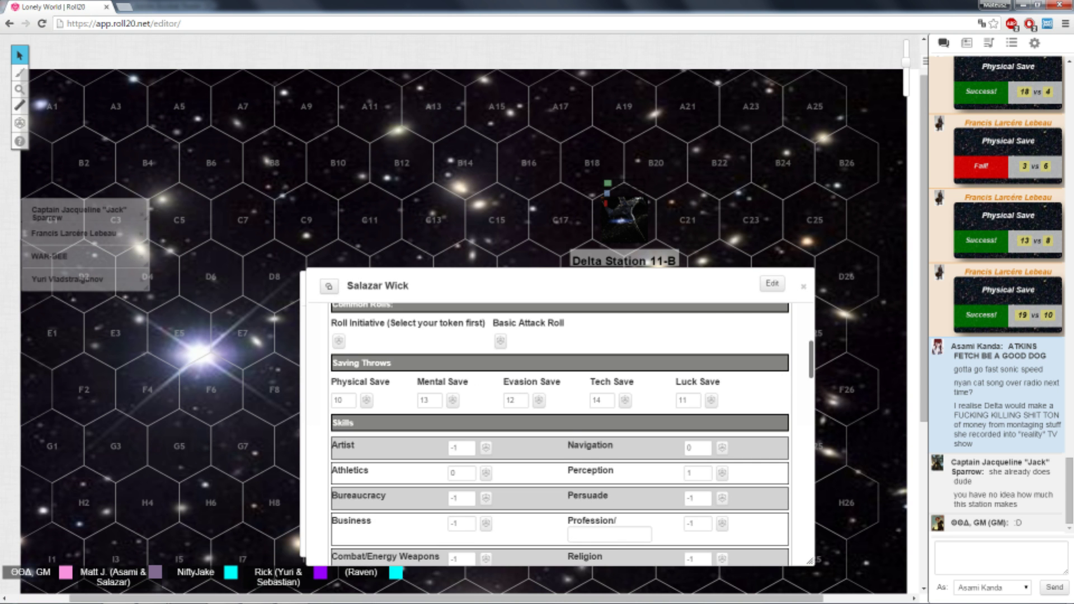
scroll(561, 437, down, 4)
scroll(560, 437, down, 5)
scroll(561, 437, down, 5)
scroll(562, 436, down, 5)
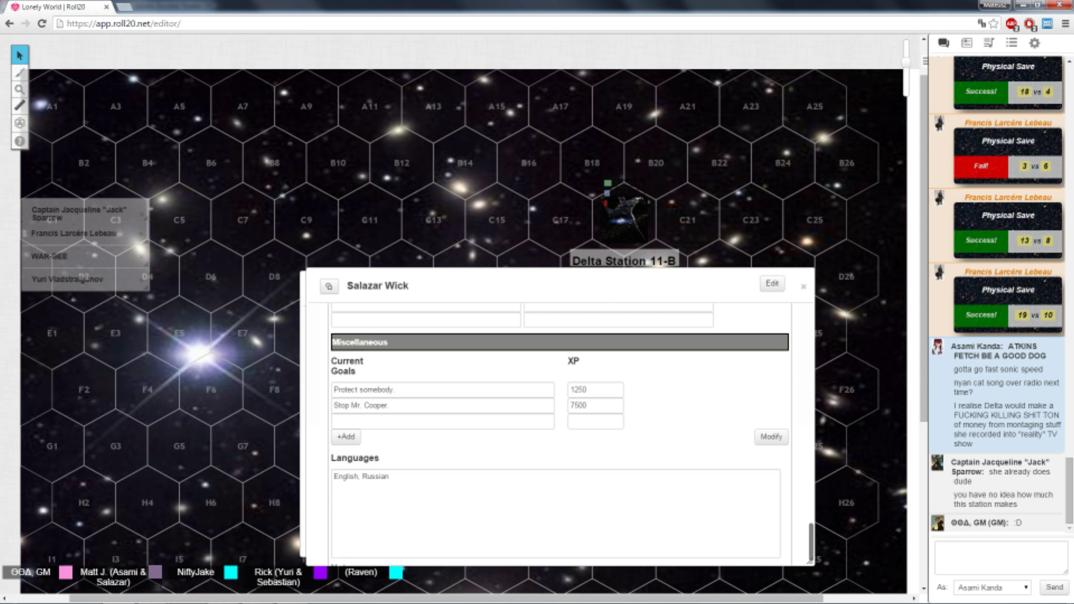
scroll(561, 436, down, 2)
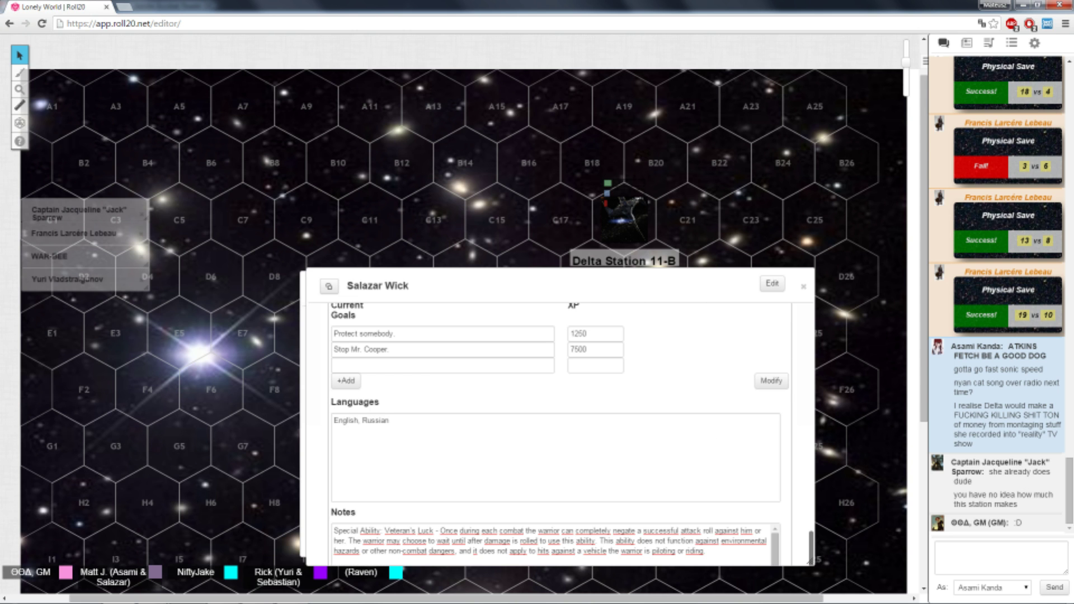
scroll(561, 436, up, 2)
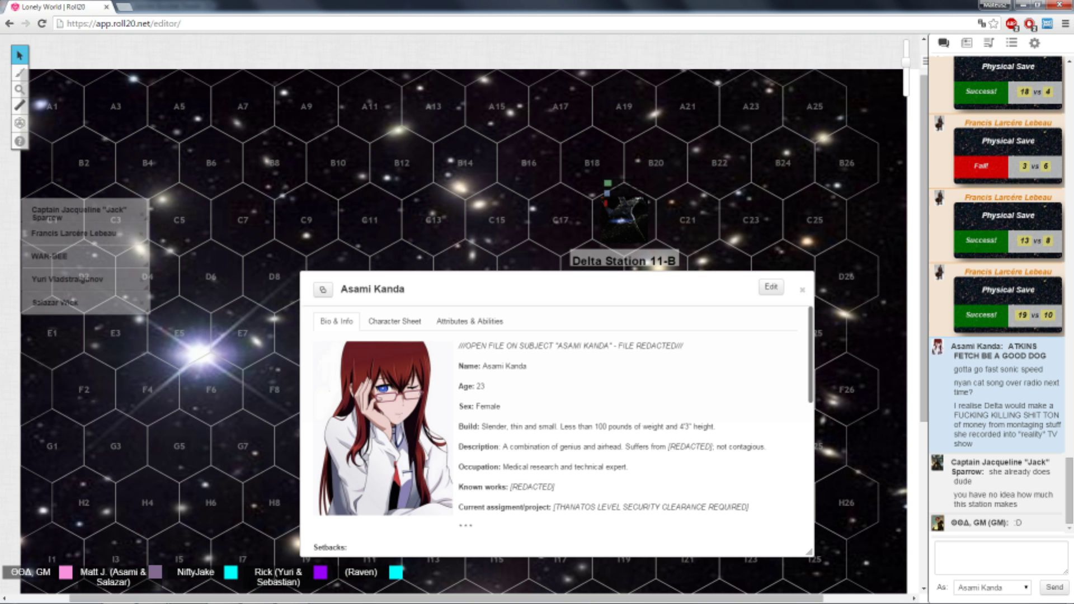
scroll(554, 428, down, 10)
scroll(555, 428, up, 10)
Show Asami Kanda's character sheet with Level 3 and XP 6020 in Core Stats.
click(395, 321)
scroll(554, 428, down, 5)
scroll(554, 428, down, 5)
scroll(555, 428, down, 5)
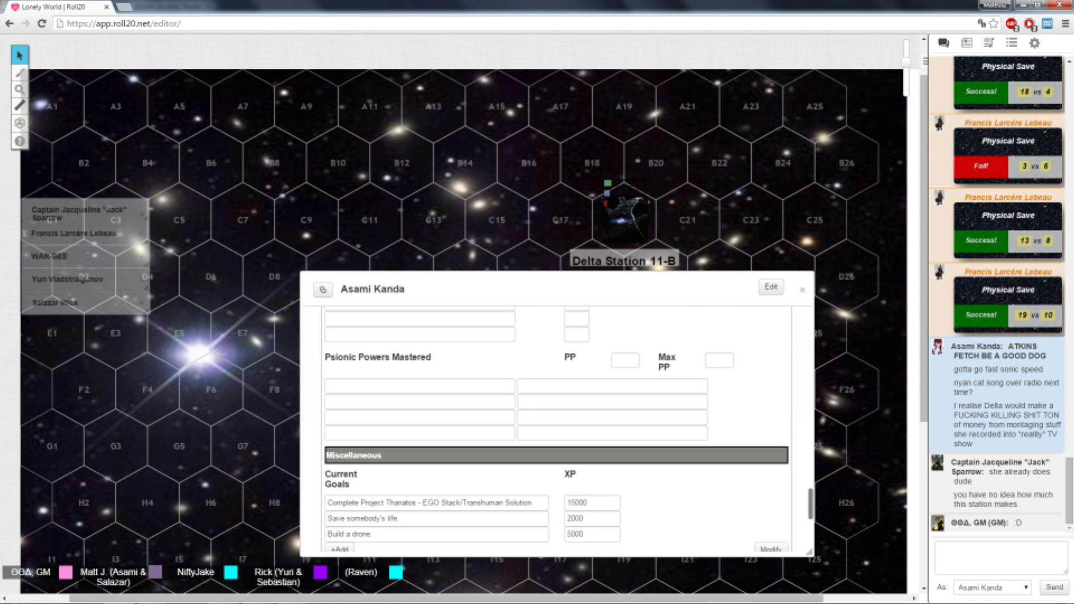
scroll(555, 428, down, 3)
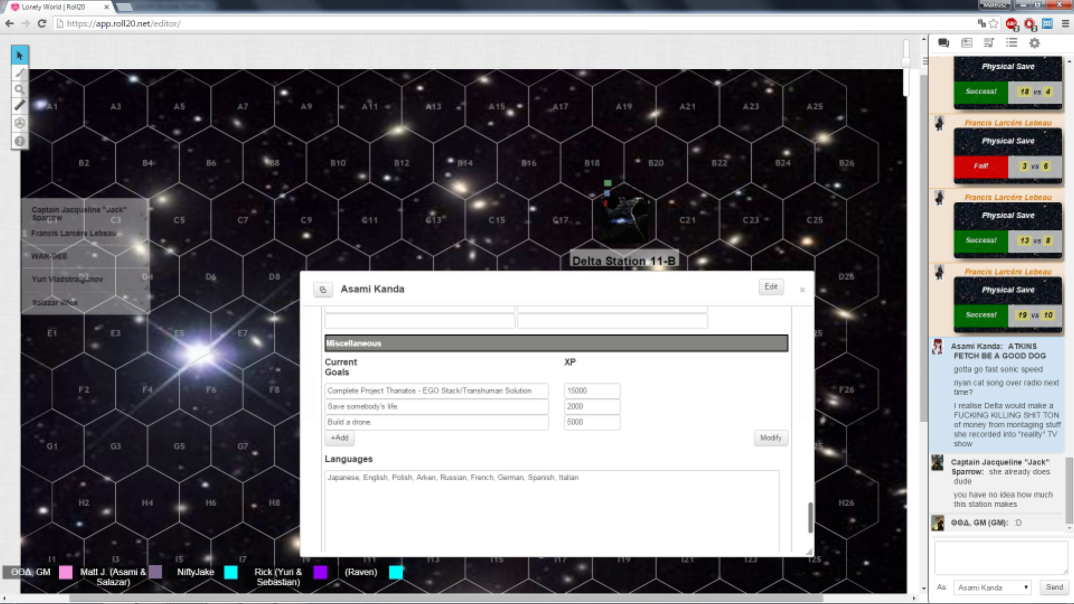
scroll(554, 428, up, 5)
scroll(554, 428, up, 5)
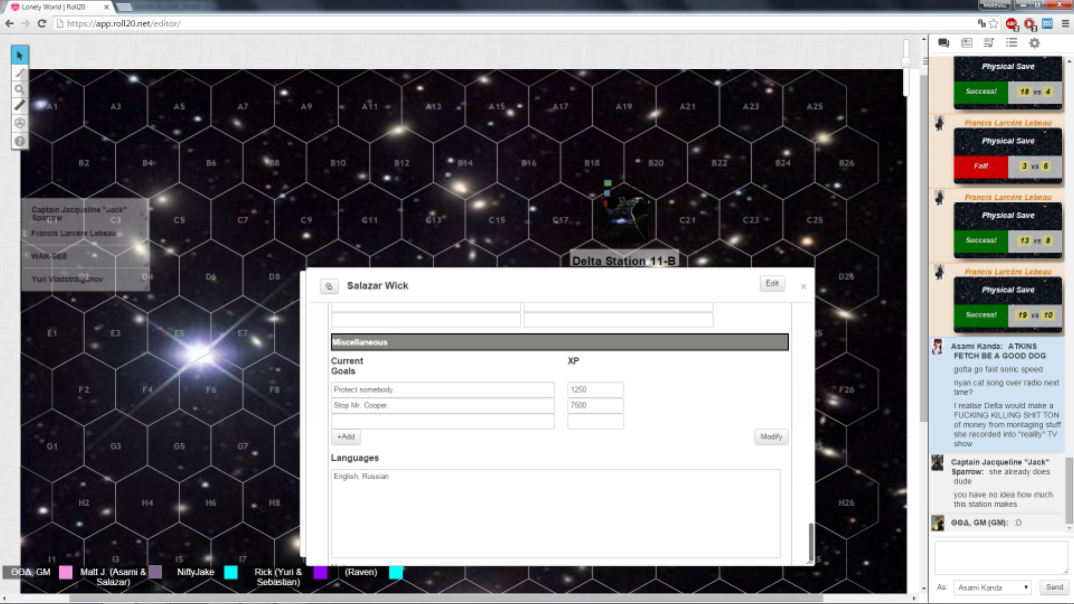
scroll(561, 420, up, 15)
scroll(561, 420, up, 2)
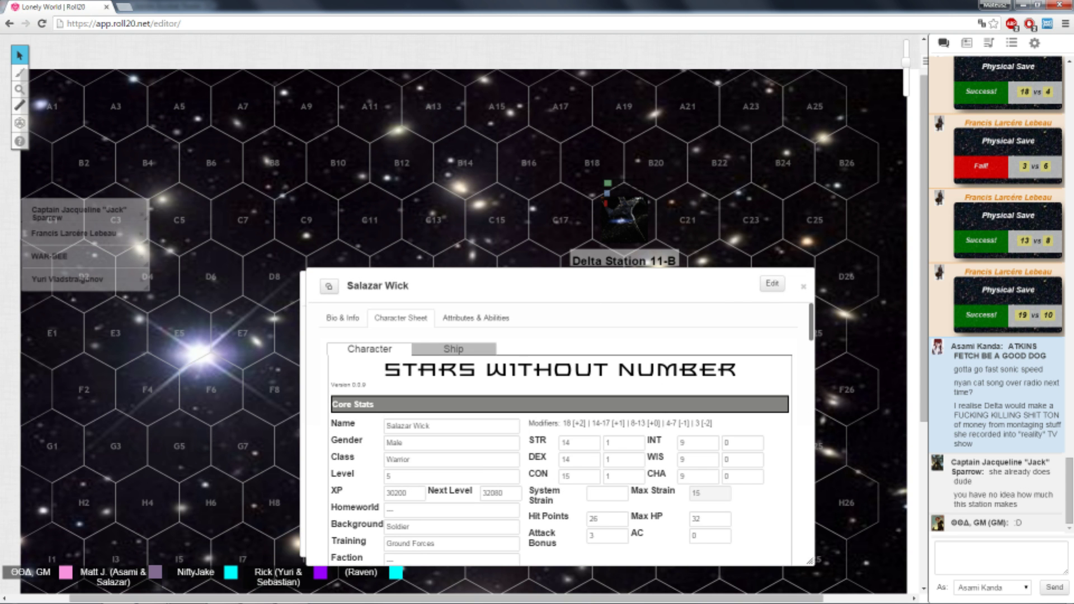
scroll(418, 436, down, 3)
scroll(418, 436, up, 1)
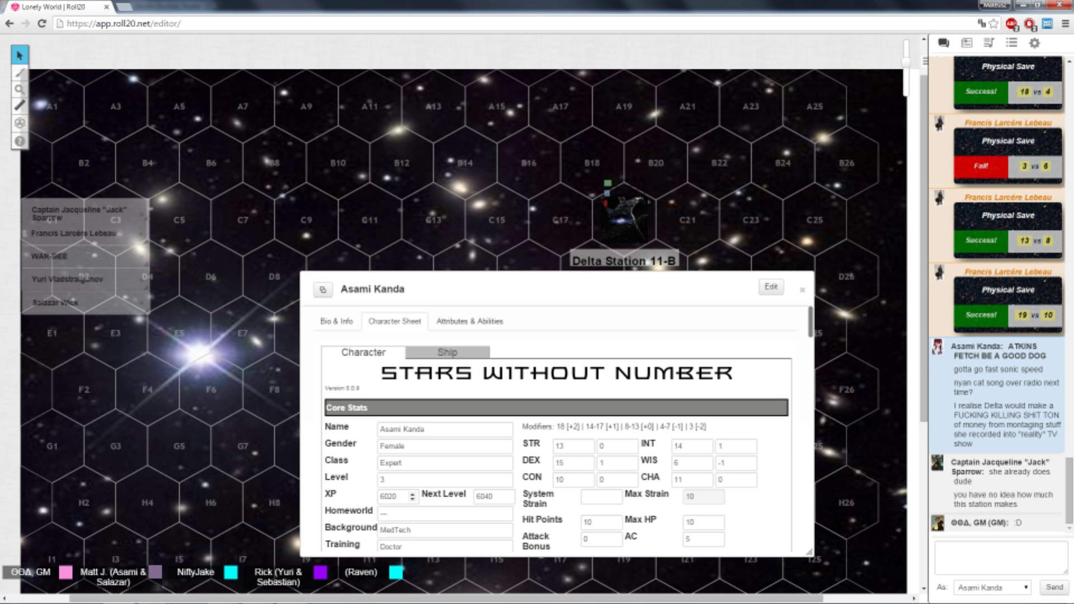
Change Asami Kanda's XP from 6020 to 8020 and raise her level to 4.
click(393, 496)
key(shift+Right)
text(8)
click(506, 476)
scroll(555, 436, down, 2)
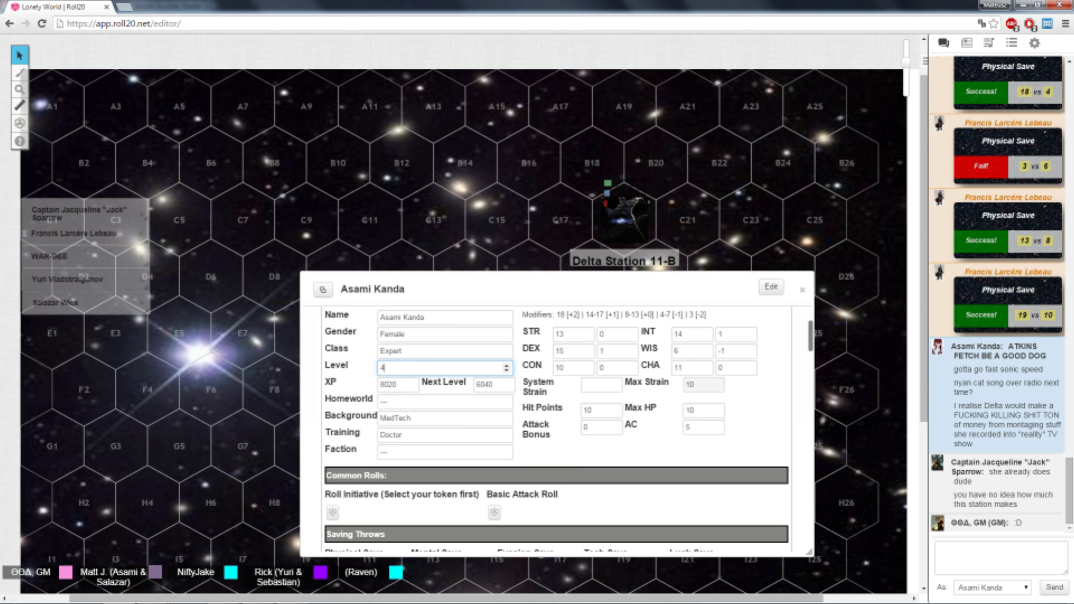
scroll(554, 437, up, 2)
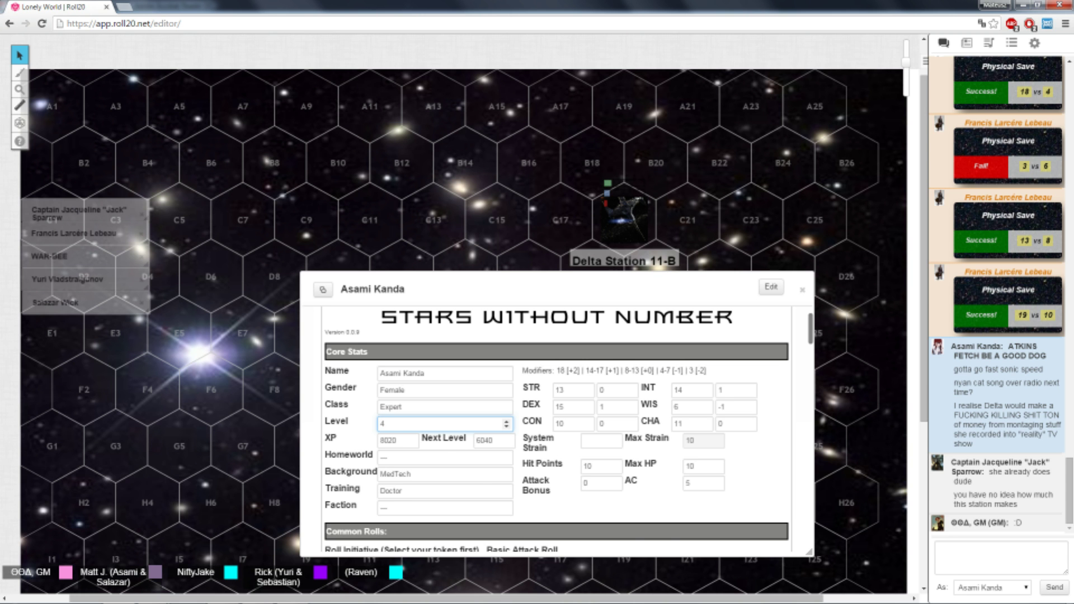
Switch to the Stars Without Number rulebook PDF in Acrobat Reader.
key(alt+Tab)
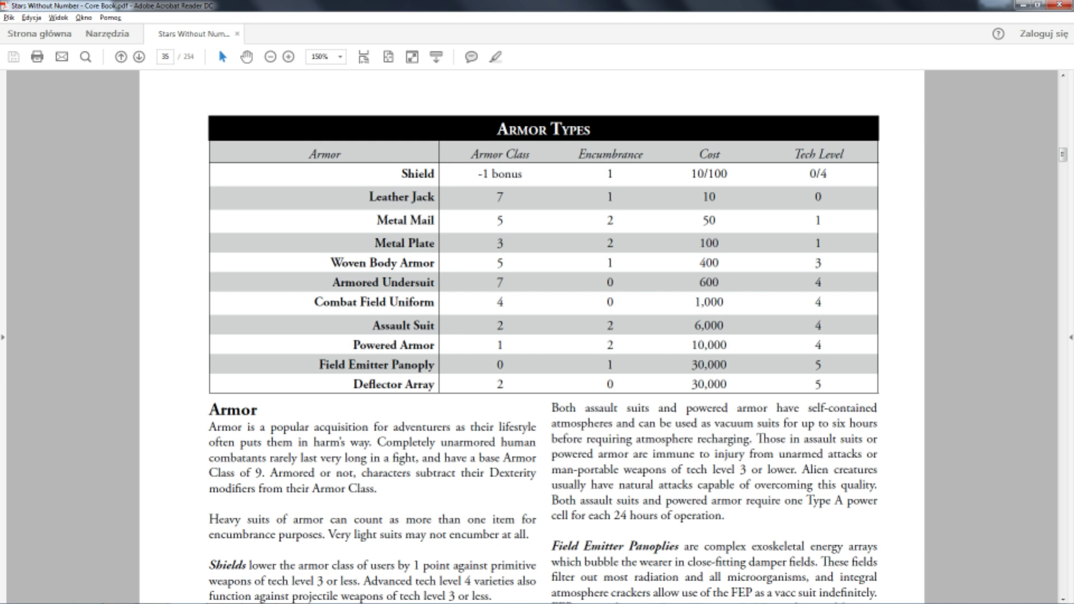
scroll(218, 47, up, 10)
scroll(538, 336, up, 5)
scroll(538, 336, up, 5)
scroll(537, 335, up, 5)
scroll(538, 337, up, 5)
scroll(537, 336, up, 5)
scroll(537, 335, up, 5)
scroll(537, 336, up, 5)
scroll(537, 336, up, 5)
scroll(538, 336, up, 5)
scroll(537, 336, up, 5)
scroll(537, 336, up, 5)
scroll(537, 336, up, 5)
scroll(537, 337, up, 5)
scroll(537, 337, up, 5)
scroll(537, 336, up, 5)
scroll(537, 336, up, 5)
scroll(538, 337, up, 5)
scroll(537, 335, up, 5)
scroll(538, 336, up, 5)
scroll(537, 337, up, 5)
scroll(537, 335, up, 5)
scroll(537, 336, up, 5)
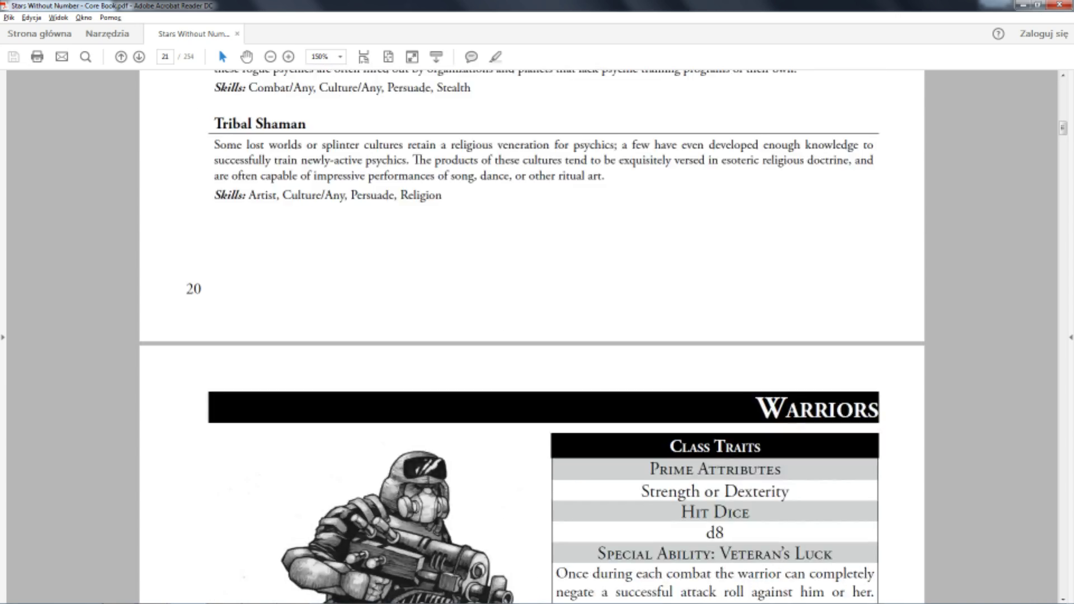
scroll(537, 336, up, 5)
scroll(538, 335, up, 5)
scroll(538, 336, up, 5)
scroll(538, 335, up, 5)
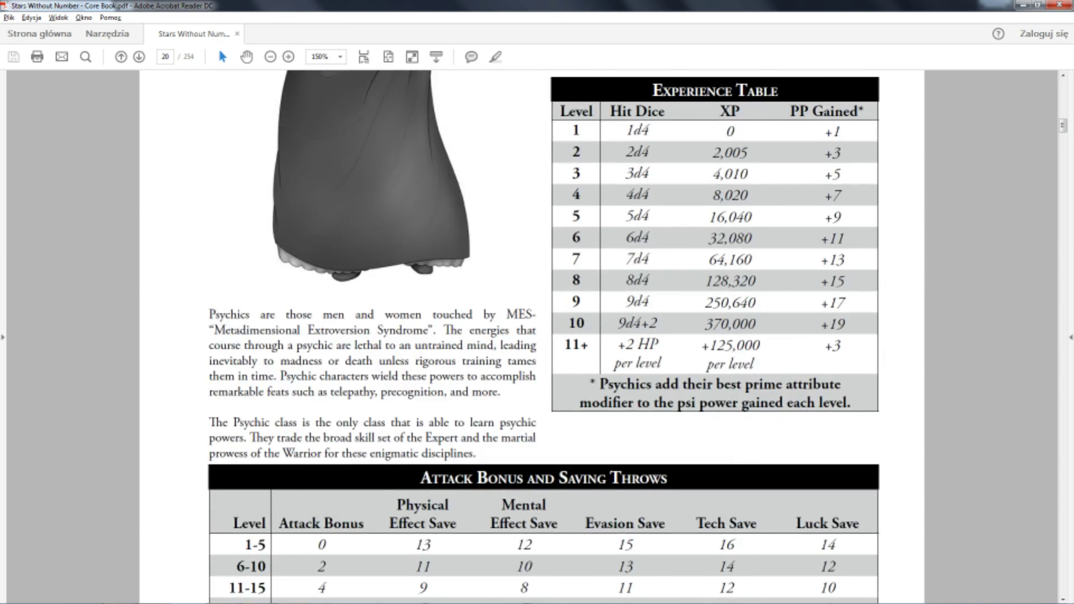
scroll(537, 336, up, 5)
scroll(537, 336, up, 5)
scroll(538, 336, up, 5)
scroll(538, 336, up, 5)
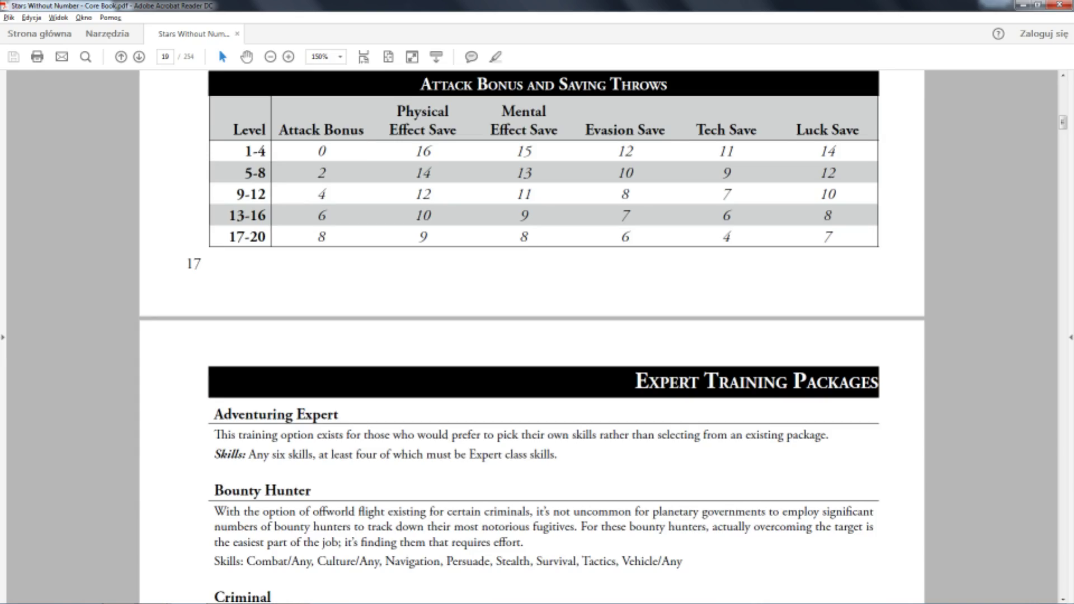
scroll(537, 336, up, 5)
scroll(538, 336, up, 5)
scroll(537, 336, up, 5)
scroll(537, 336, up, 2)
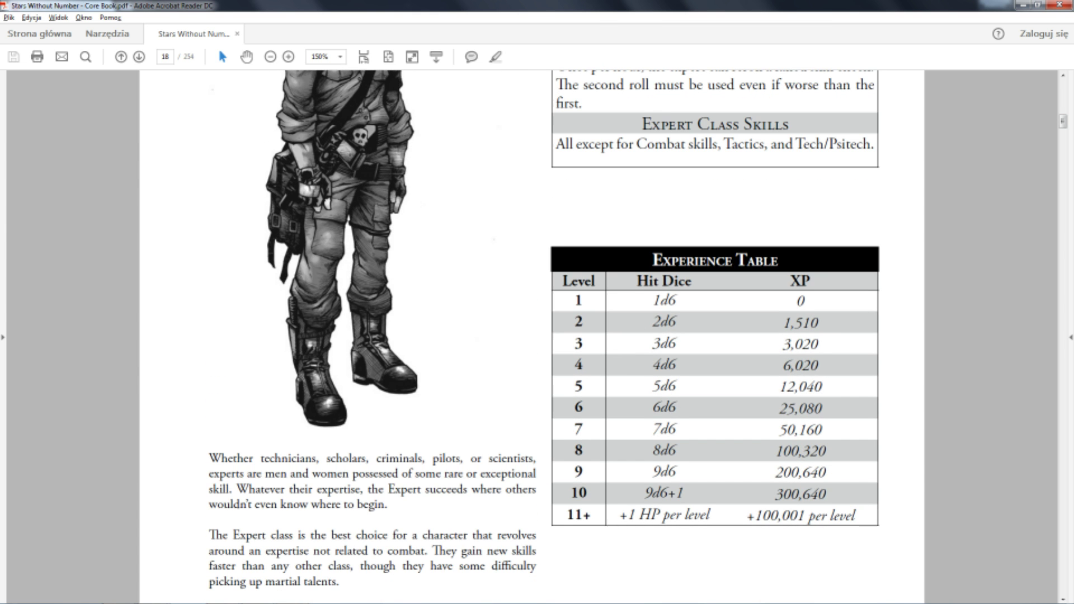
scroll(538, 336, up, 4)
scroll(537, 335, up, 2)
scroll(537, 335, up, 2)
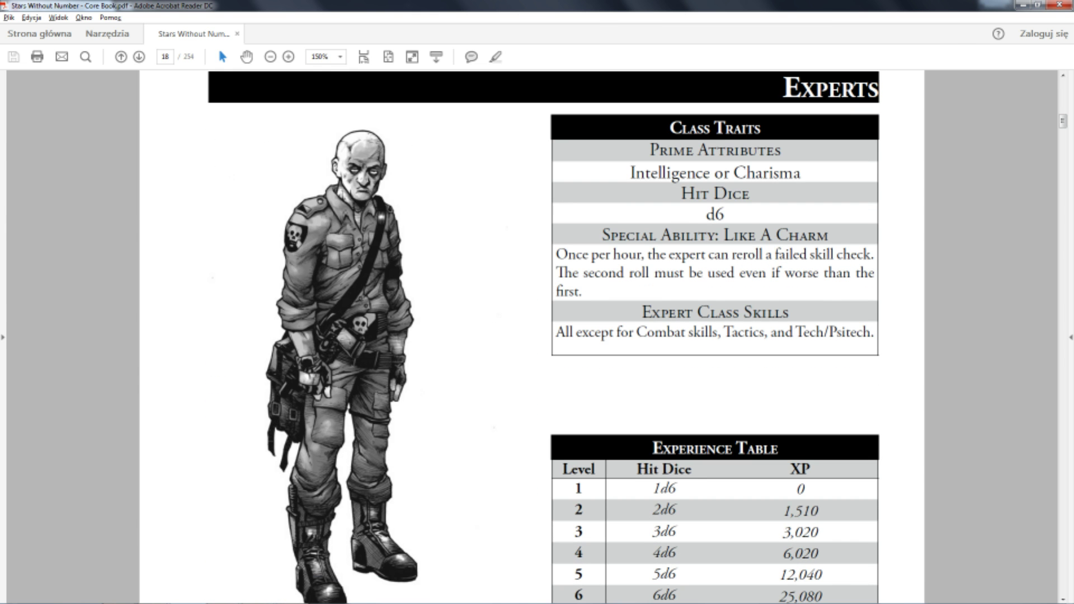
Back in Roll20, roll 4d6 in chat for hit points, totalling 16.
key(alt+Tab)
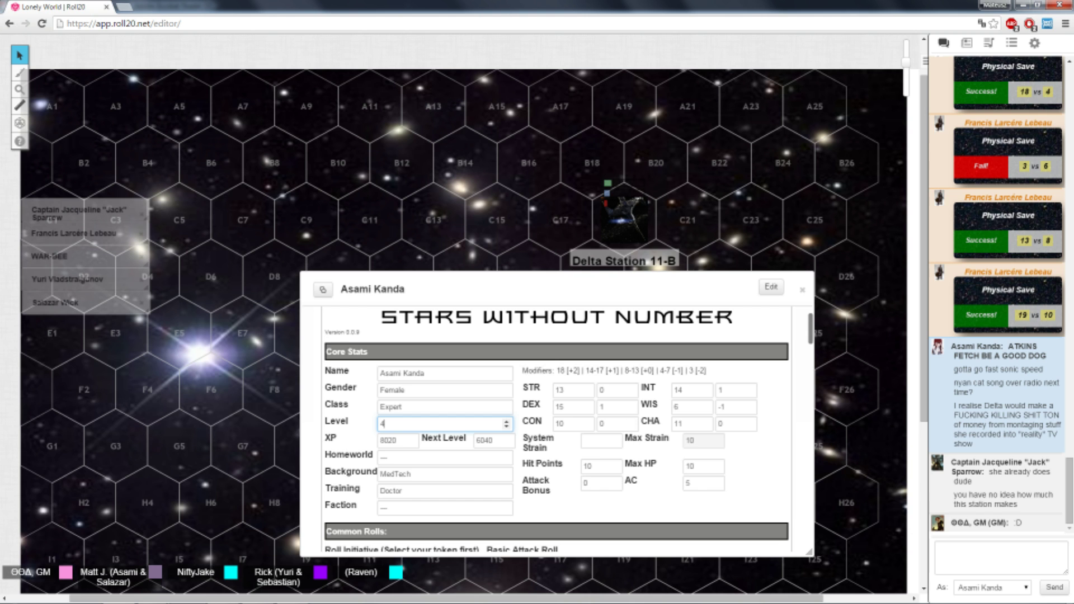
click(999, 556)
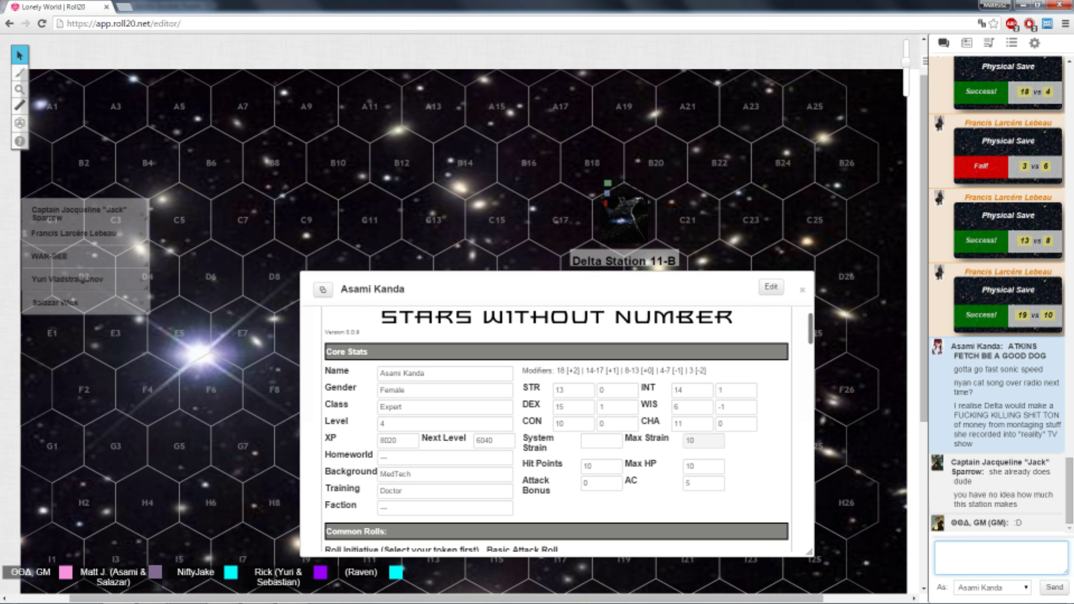
text(/r 4d6)
key(Return)
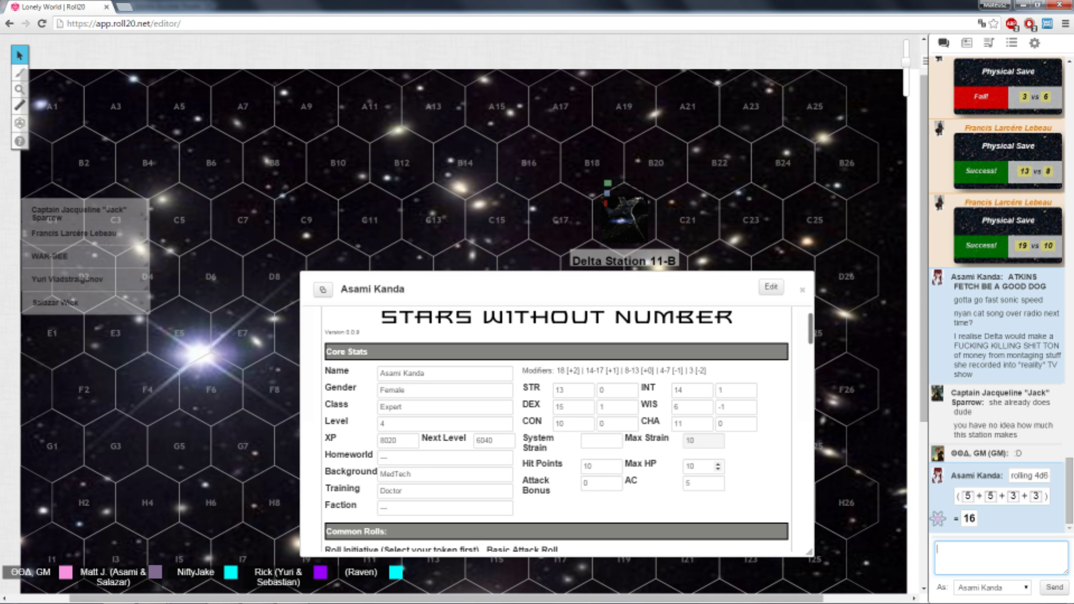
Set Asami Kanda's Max HP and Hit Points to 16.
click(693, 466)
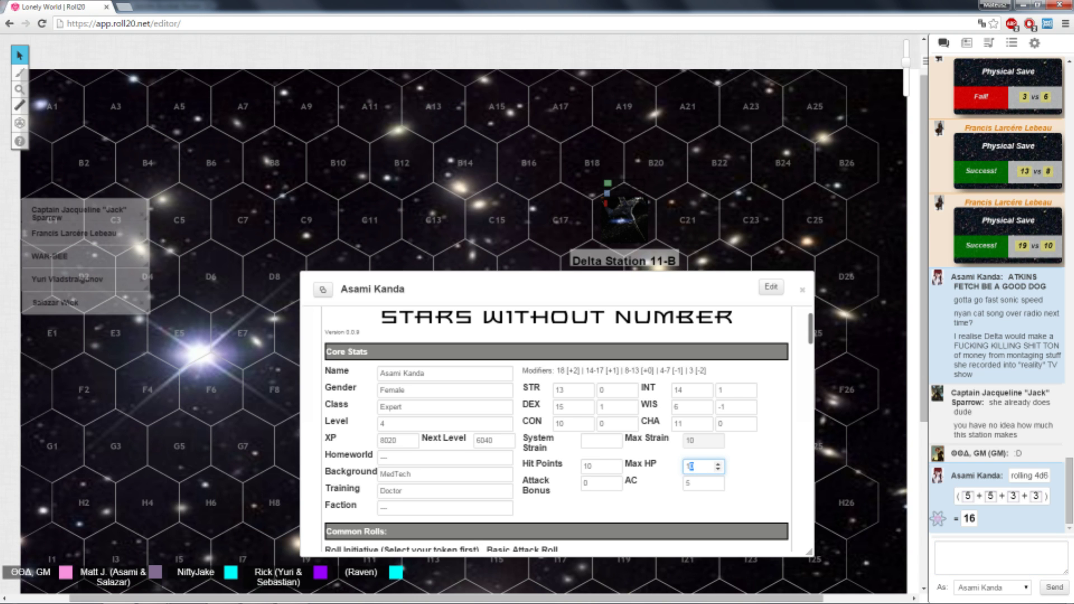
text(6)
key(shift+Tab)
text(16)
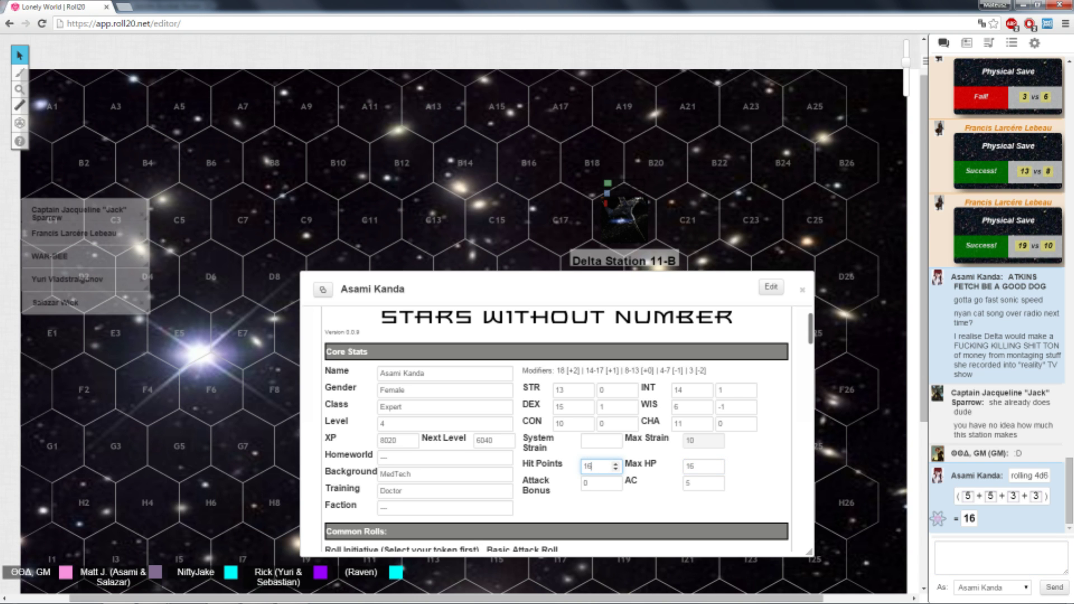
key(Tab)
scroll(507, 424, down, 3)
scroll(506, 423, up, 3)
key(alt+Tab)
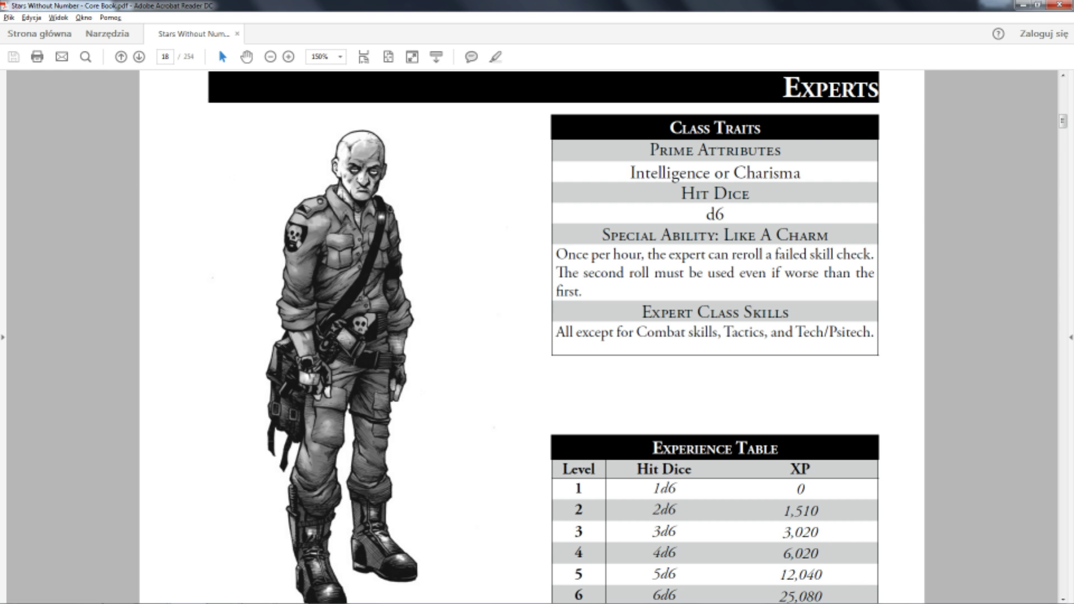
scroll(538, 335, down, 2)
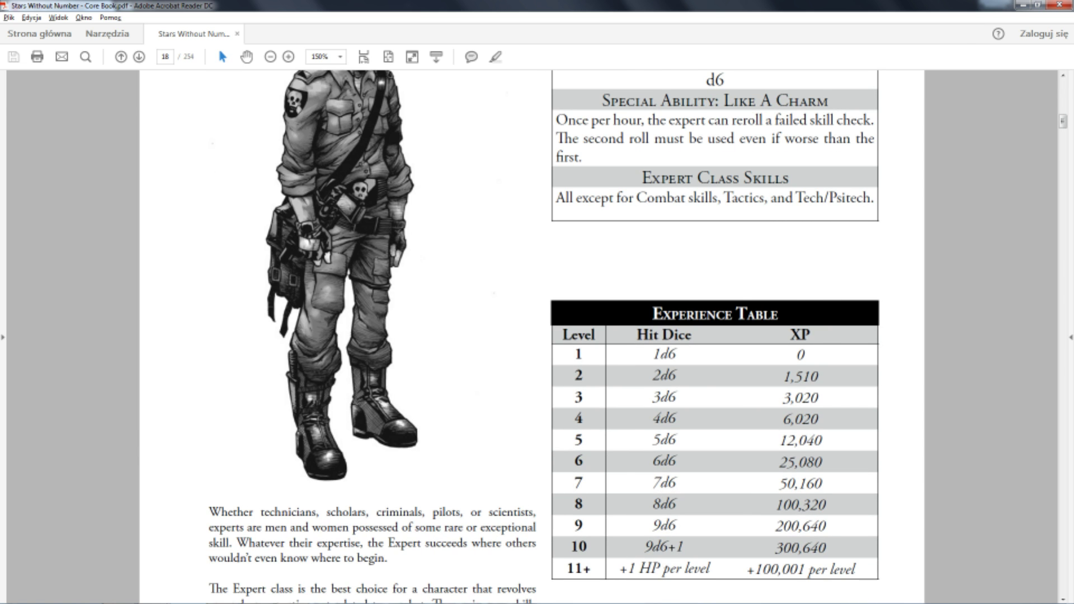
key(alt+Tab)
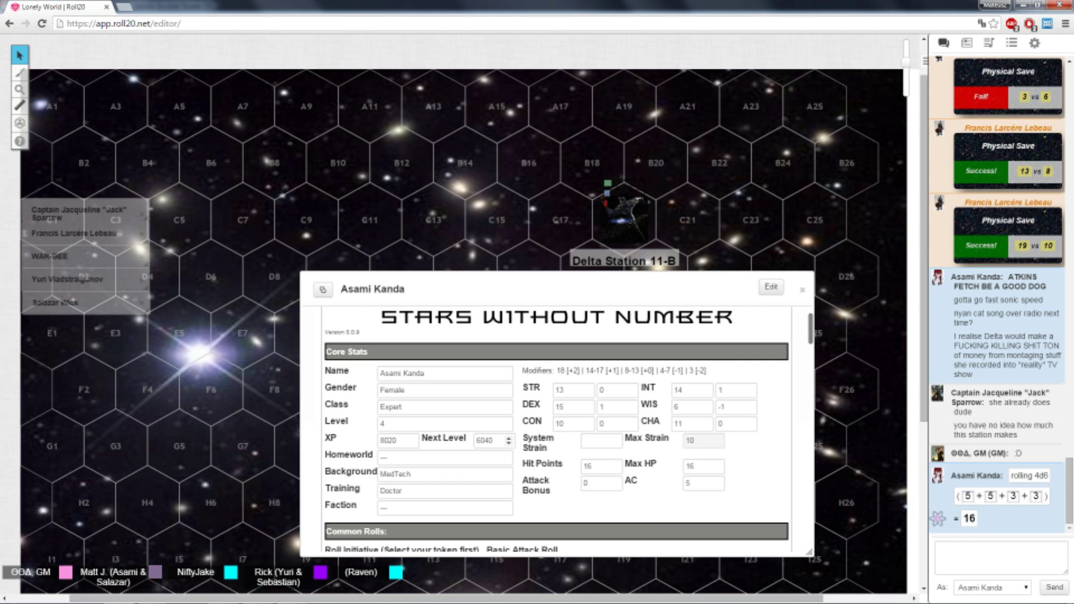
key(alt+Tab)
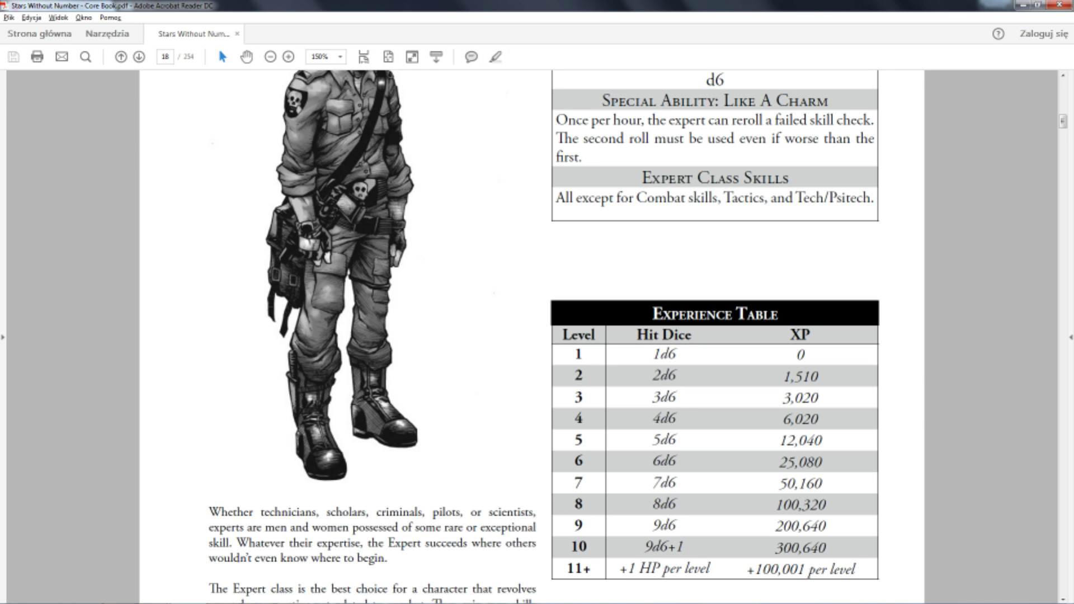
key(alt+Tab)
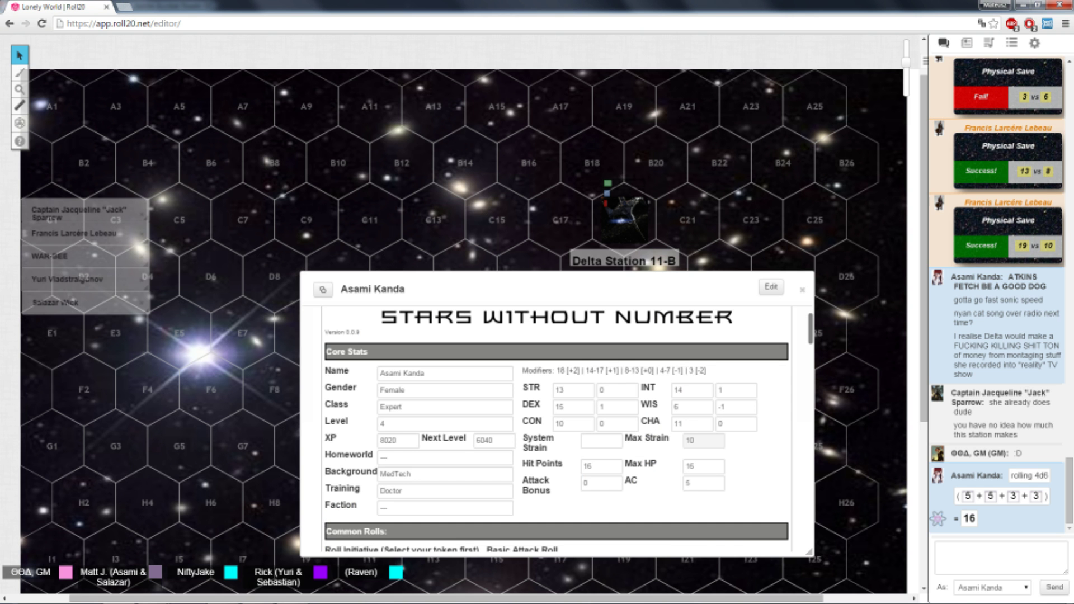
double_click(485, 440)
key(alt+Tab)
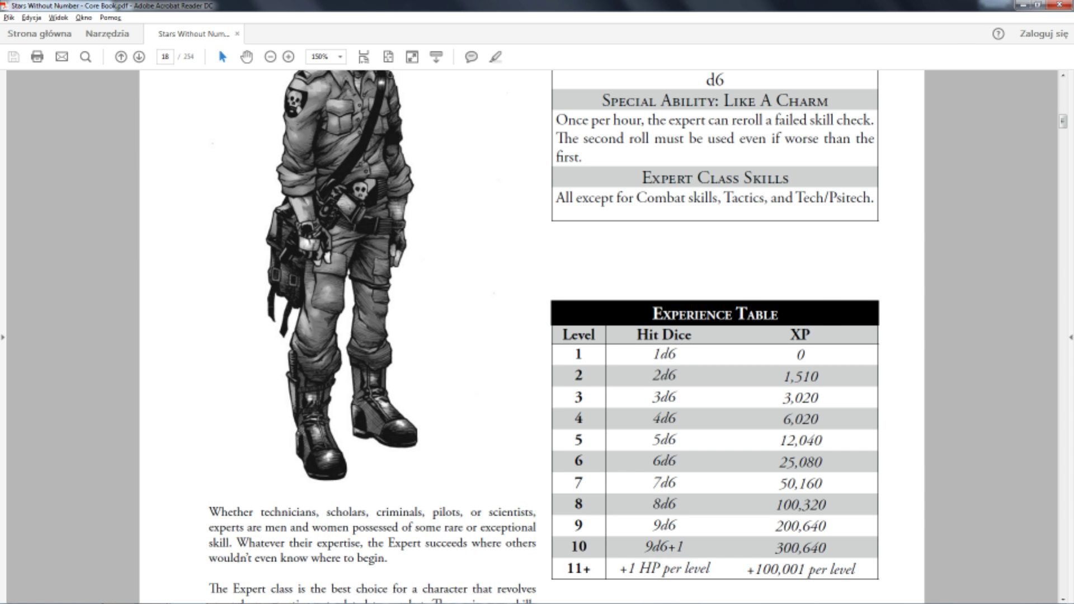
key(alt+Tab)
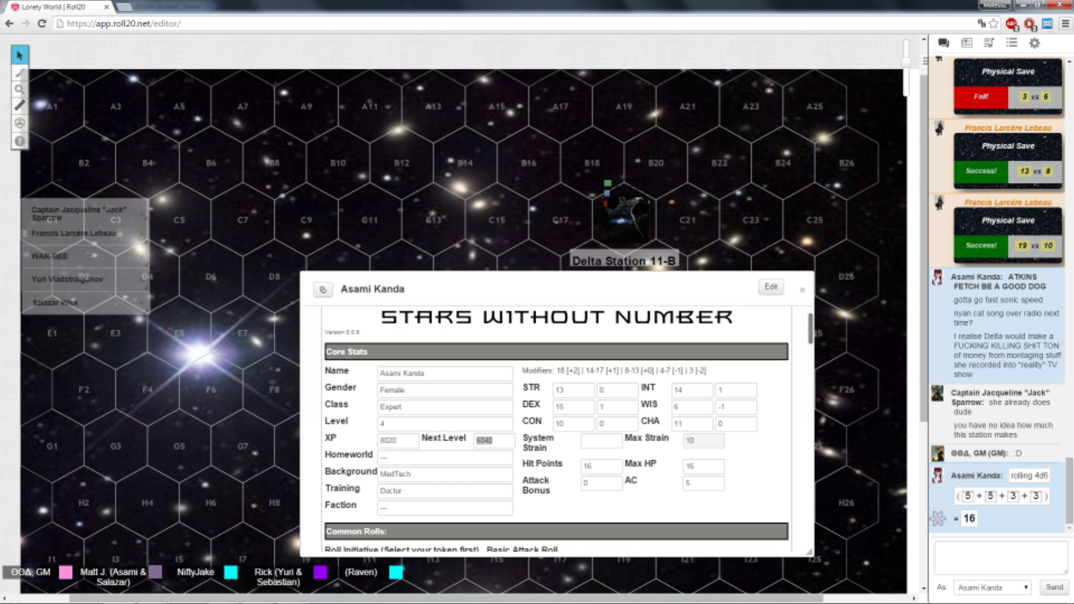
key(alt+Tab)
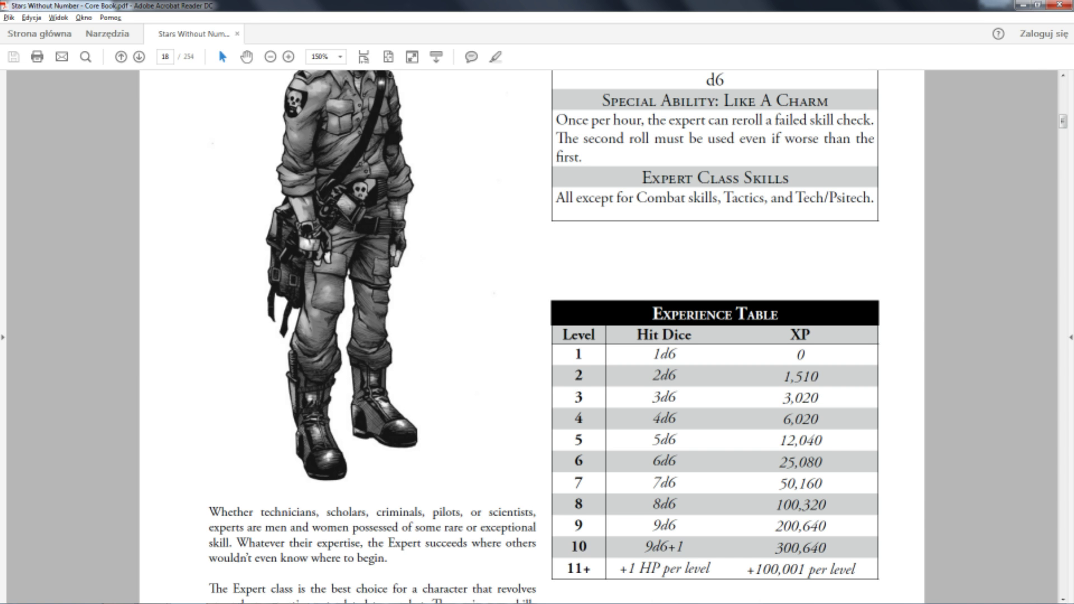
key(alt+Tab)
drag(492, 441, 476, 440)
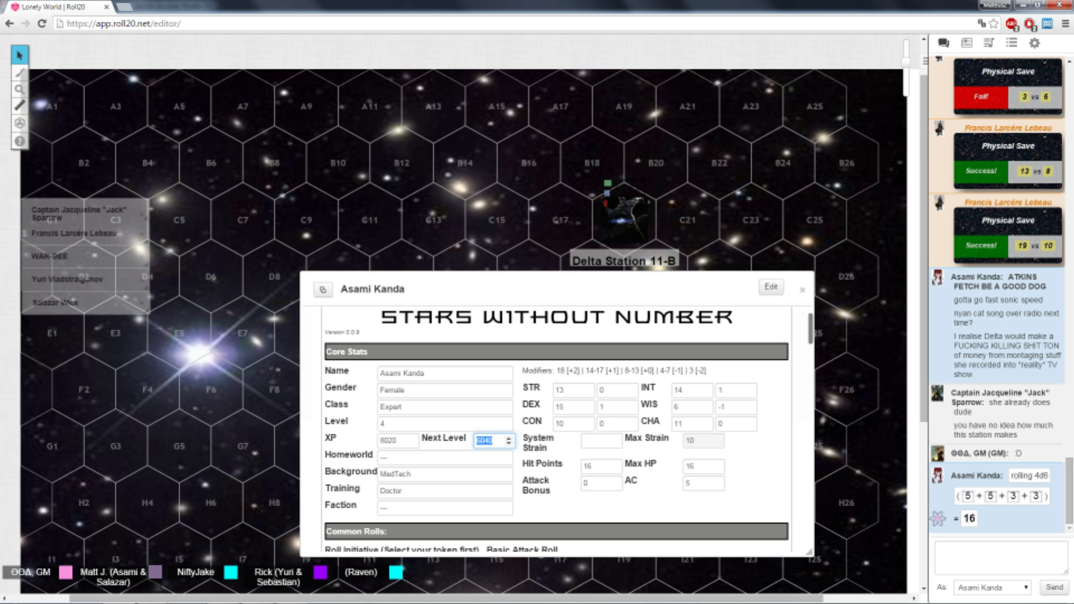
key(alt+Tab)
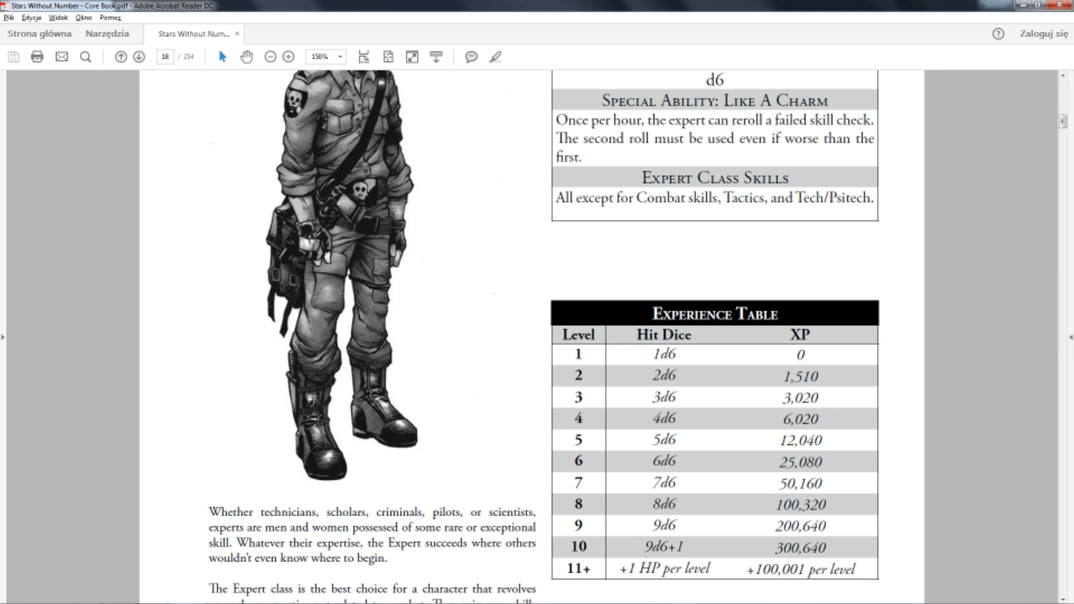
key(alt+Tab)
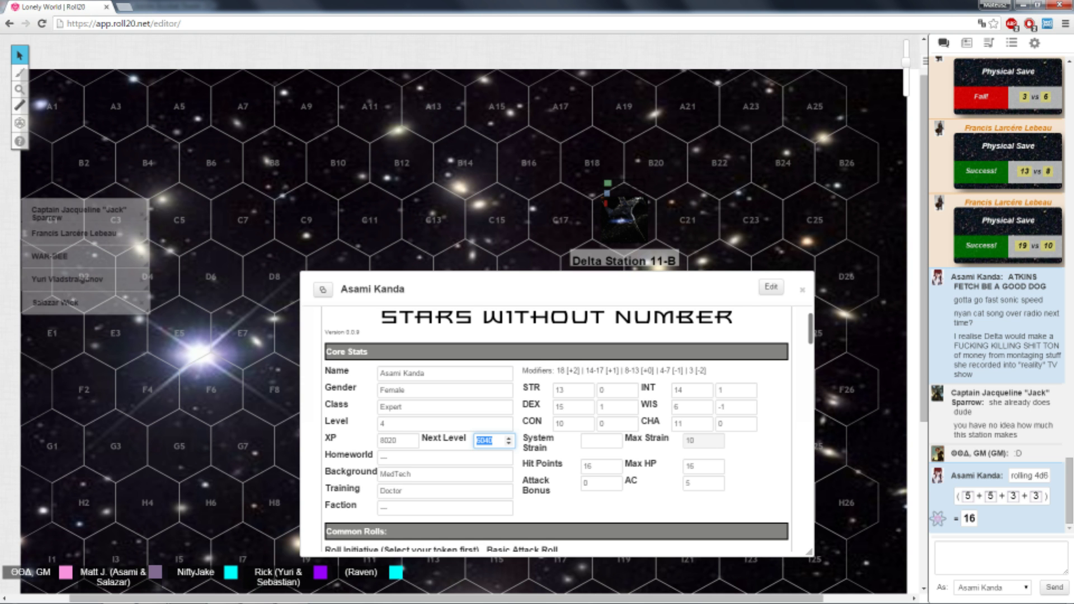
key(alt+Tab)
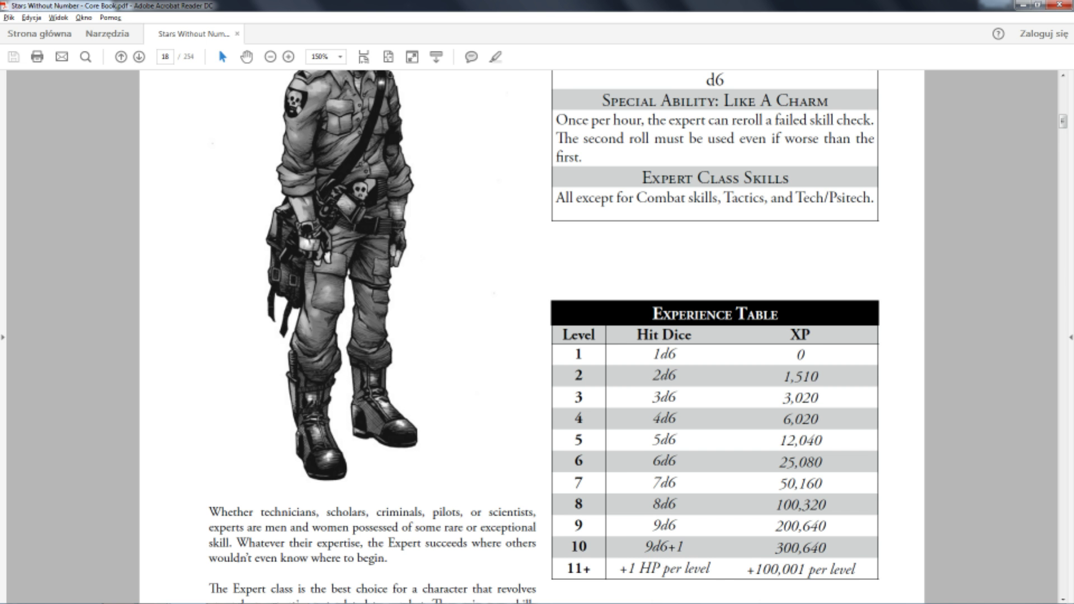
Back on the sheet, raise the Science skill to 3, then lower it back to 2.
key(alt+Tab)
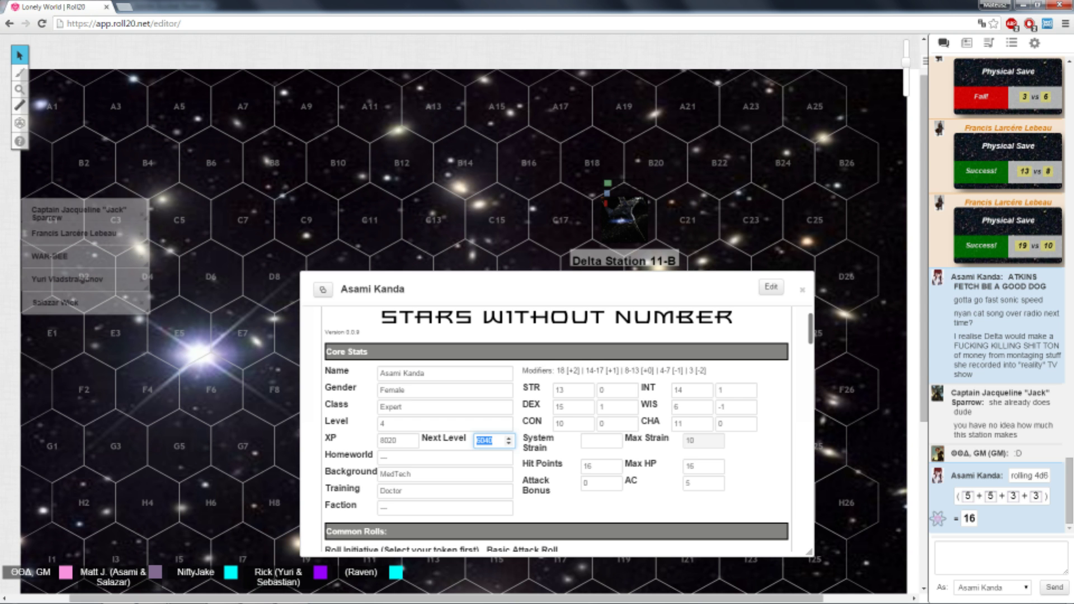
text(12040)
scroll(554, 420, down, 3)
scroll(554, 420, down, 3)
scroll(554, 420, down, 3)
scroll(554, 420, down, 3)
scroll(555, 419, down, 3)
scroll(554, 419, up, 5)
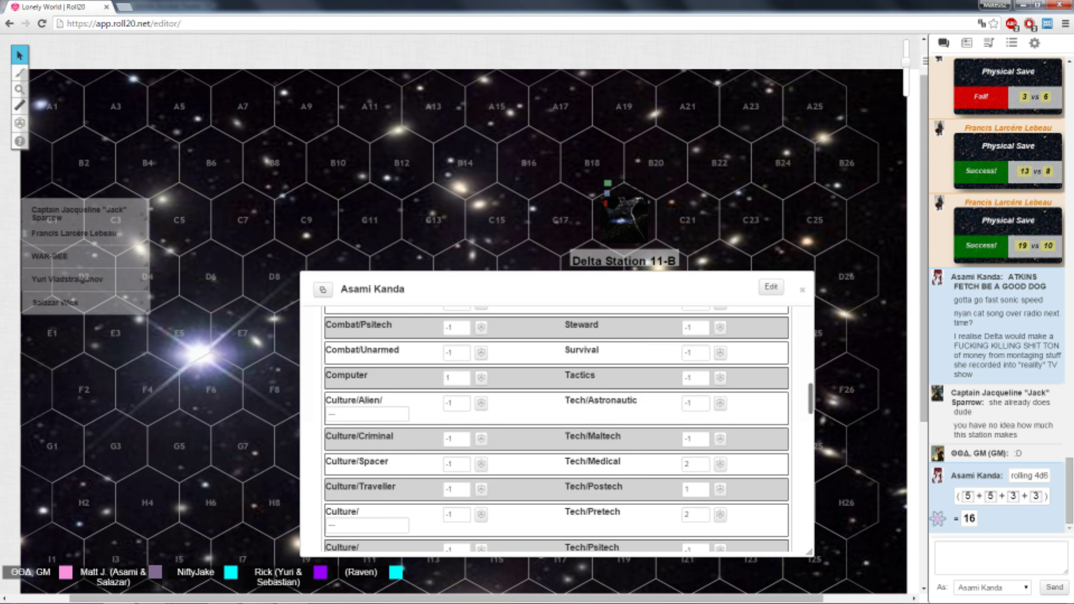
scroll(555, 419, up, 2)
scroll(553, 420, up, 2)
scroll(554, 420, up, 2)
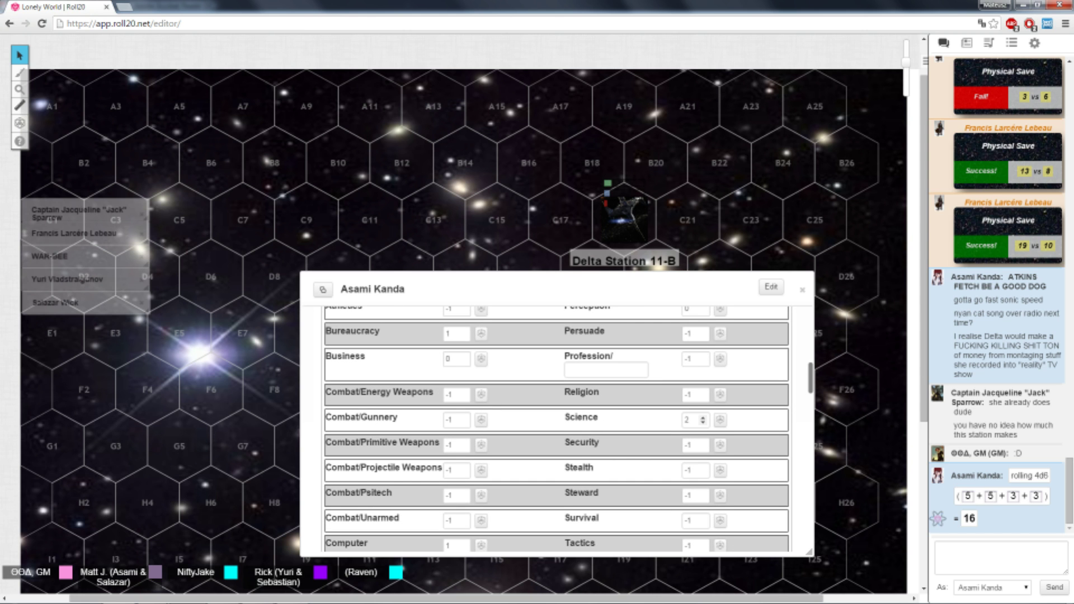
click(703, 417)
scroll(554, 420, up, 2)
scroll(554, 420, up, 3)
scroll(554, 419, up, 3)
scroll(554, 420, down, 5)
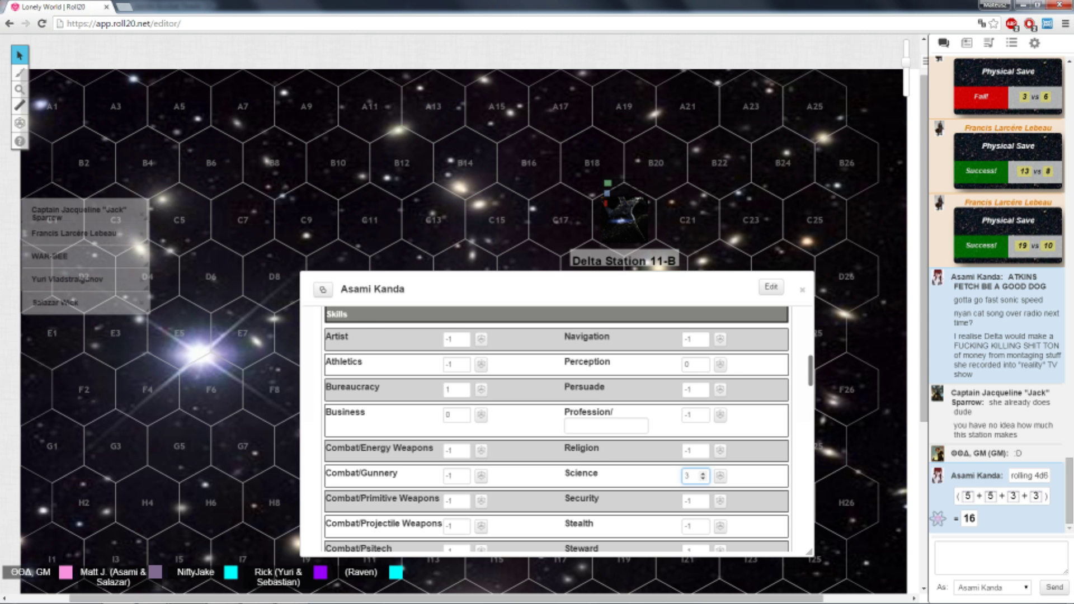
scroll(554, 420, up, 2)
scroll(554, 421, down, 3)
scroll(554, 420, down, 3)
scroll(554, 419, up, 3)
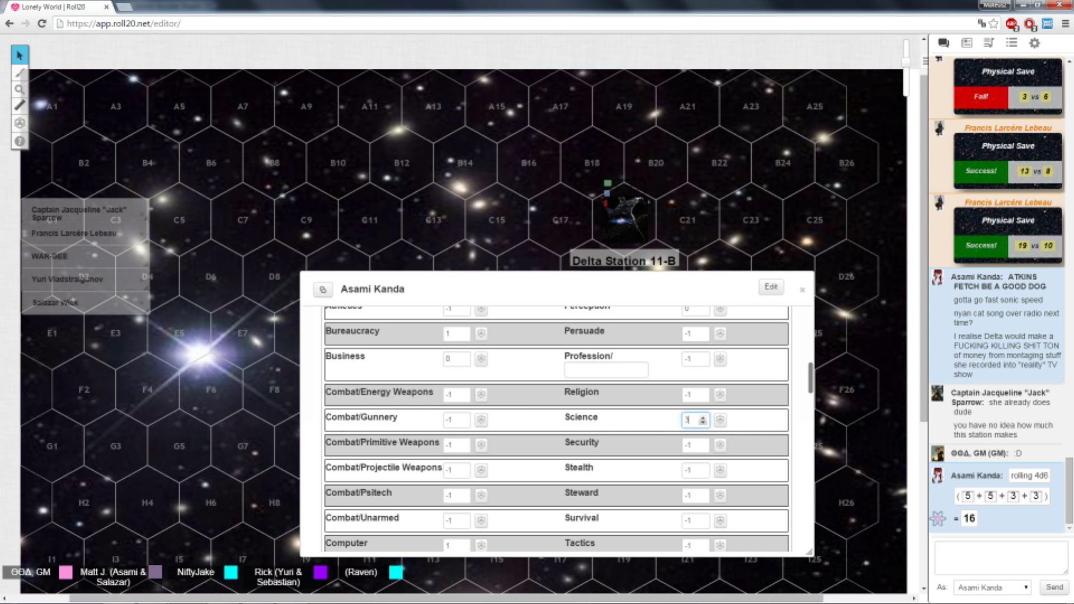
scroll(554, 419, up, 3)
scroll(554, 419, up, 4)
scroll(554, 420, up, 2)
scroll(554, 420, down, 4)
scroll(554, 420, down, 4)
click(704, 367)
scroll(555, 421, down, 4)
scroll(553, 420, down, 3)
scroll(553, 419, down, 3)
scroll(555, 421, up, 3)
scroll(554, 420, up, 2)
scroll(555, 420, up, 2)
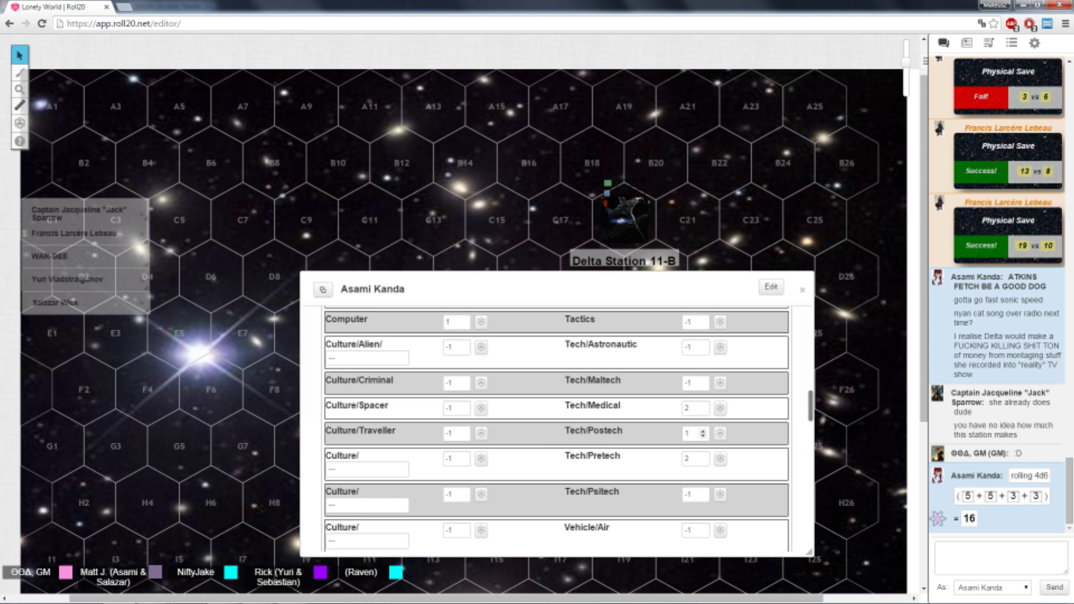
scroll(554, 420, up, 3)
scroll(554, 420, down, 5)
scroll(554, 420, down, 4)
scroll(554, 420, down, 2)
scroll(554, 420, up, 2)
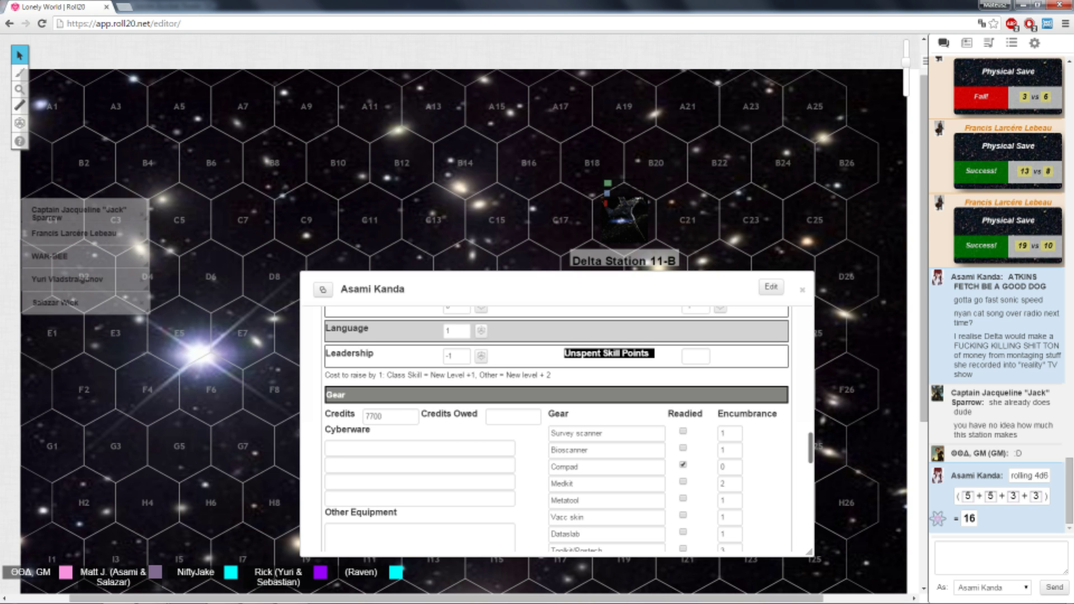
scroll(554, 420, up, 3)
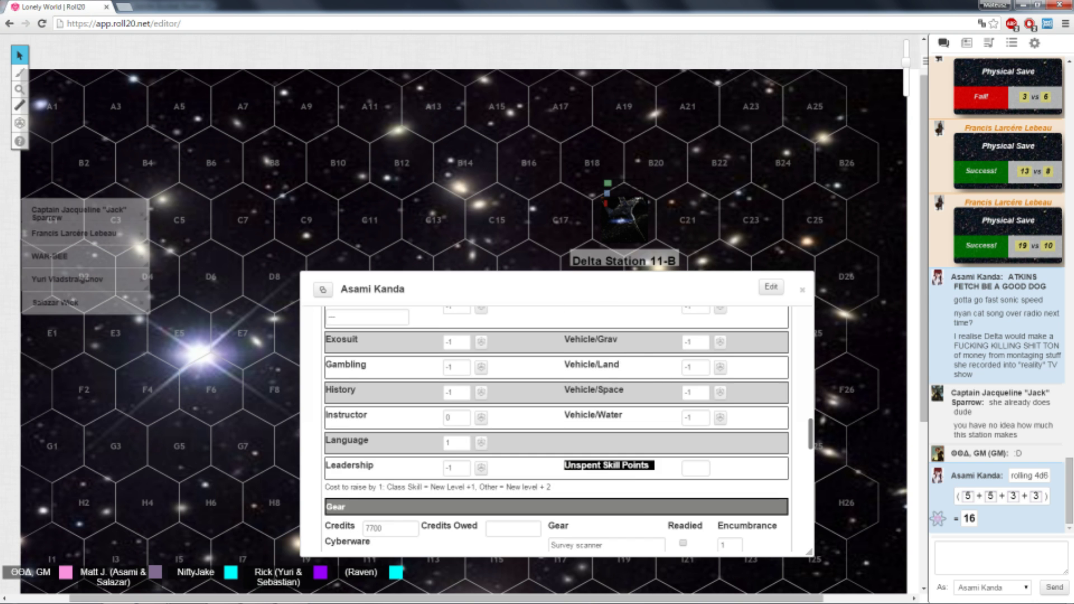
scroll(554, 419, up, 2)
scroll(554, 420, up, 2)
scroll(555, 419, up, 2)
scroll(554, 420, up, 2)
scroll(554, 420, up, 2)
scroll(554, 420, down, 5)
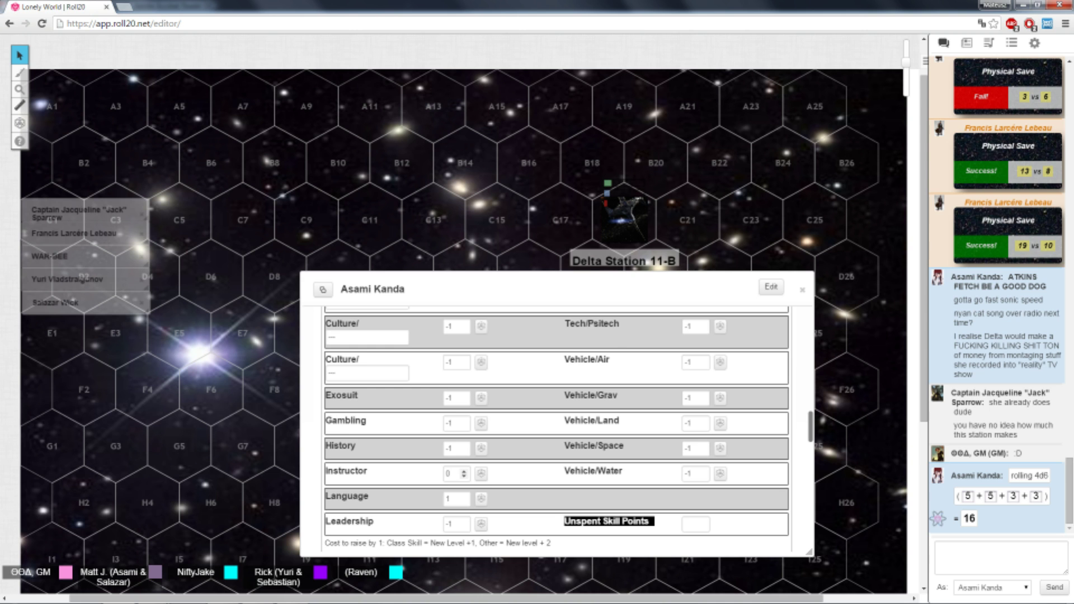
scroll(554, 421, down, 3)
scroll(554, 420, down, 2)
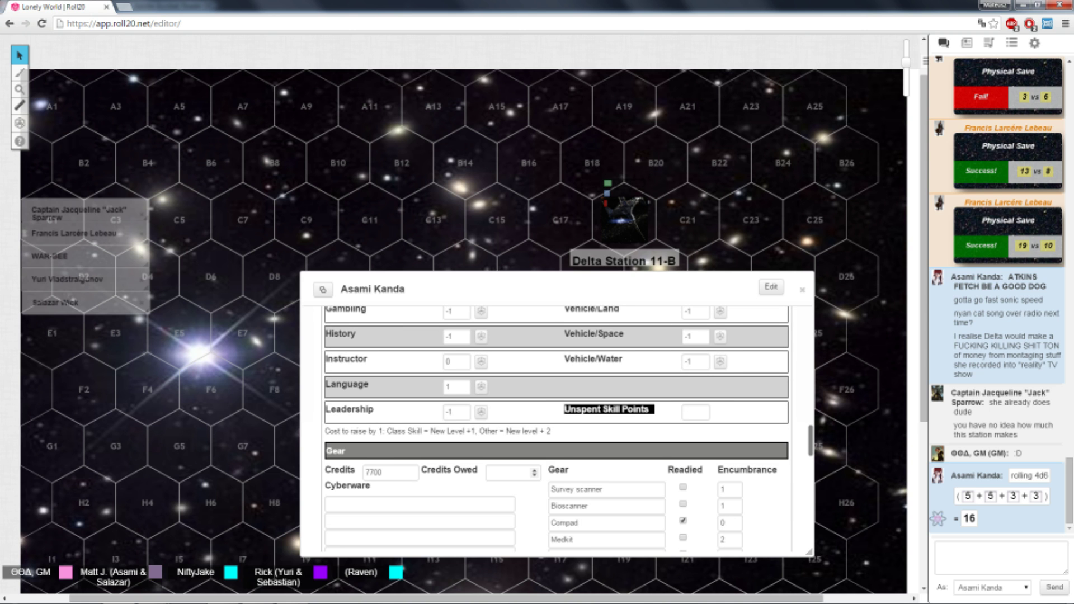
scroll(554, 419, down, 2)
scroll(554, 420, up, 2)
scroll(554, 419, down, 3)
scroll(554, 420, up, 3)
scroll(555, 420, up, 3)
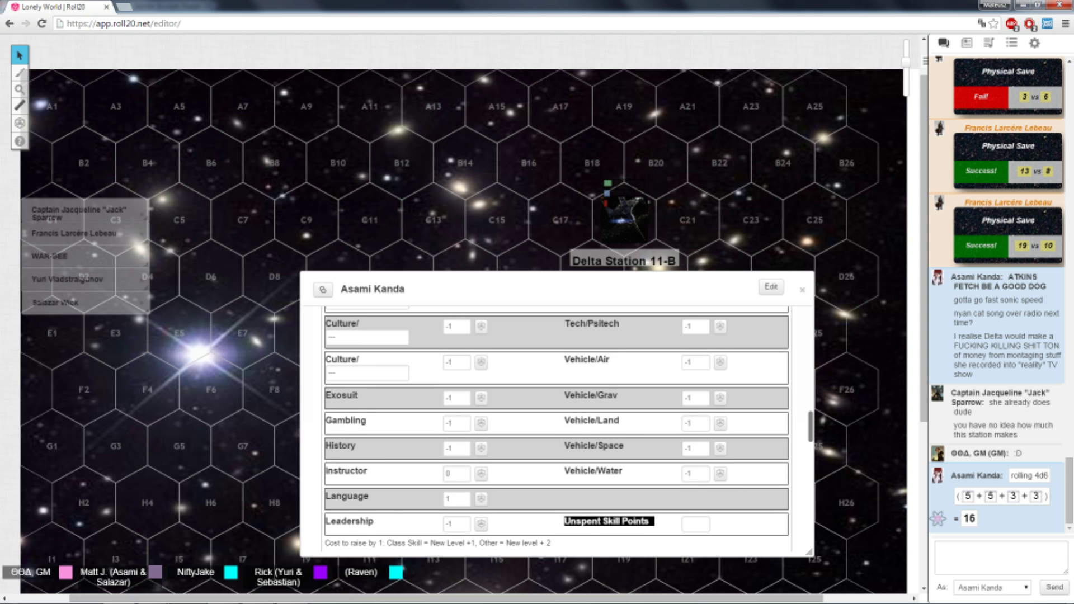
scroll(553, 419, up, 3)
scroll(554, 419, up, 3)
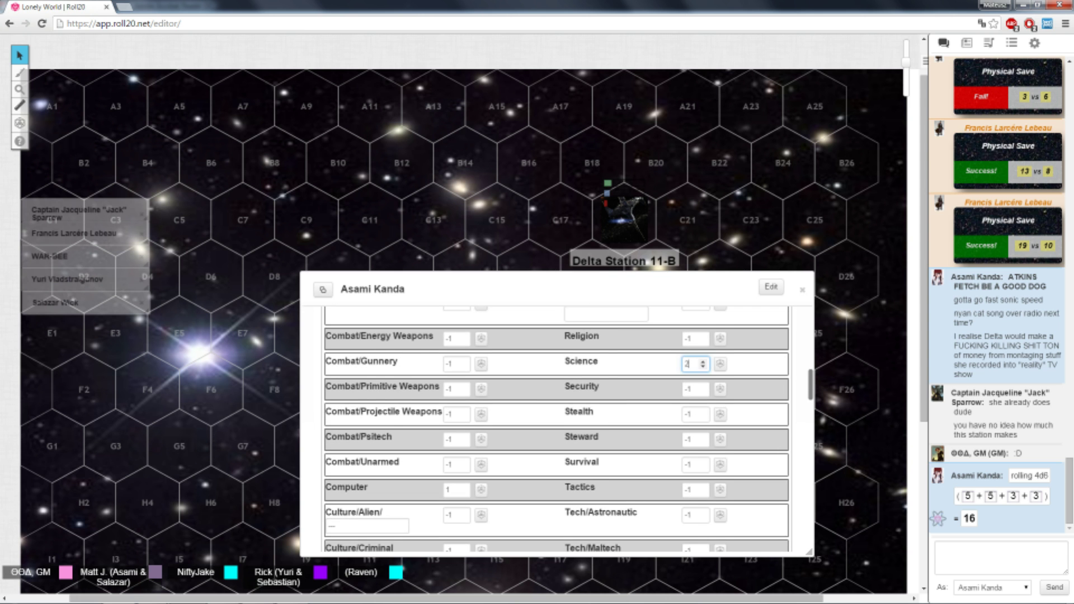
scroll(554, 419, up, 2)
scroll(555, 420, down, 2)
scroll(554, 419, down, 2)
scroll(554, 419, up, 2)
scroll(554, 419, down, 2)
scroll(558, 420, down, 2)
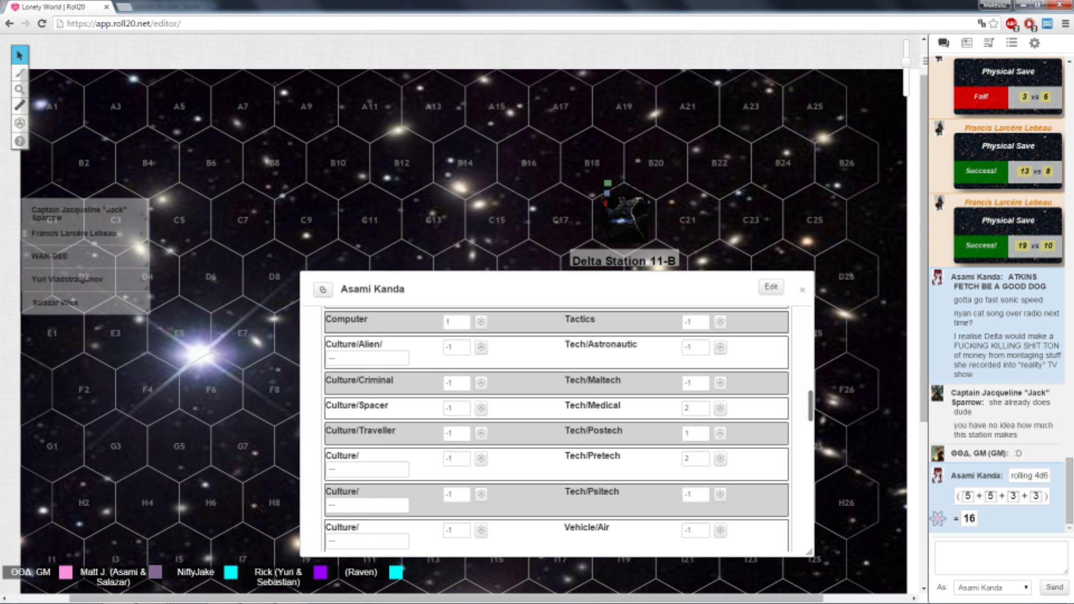
scroll(557, 420, down, 3)
scroll(558, 420, down, 3)
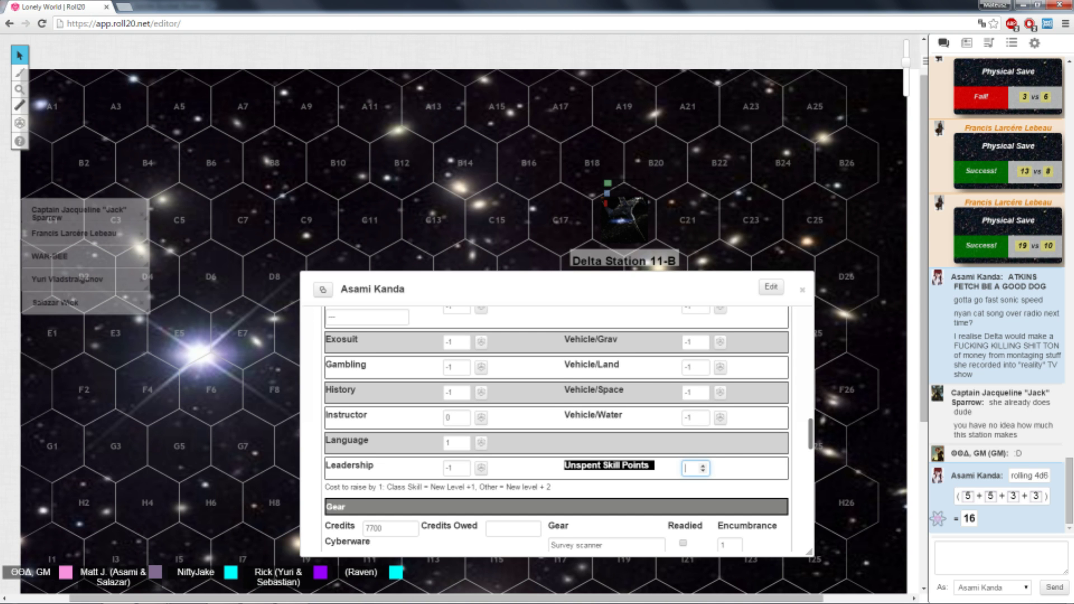
scroll(557, 420, up, 3)
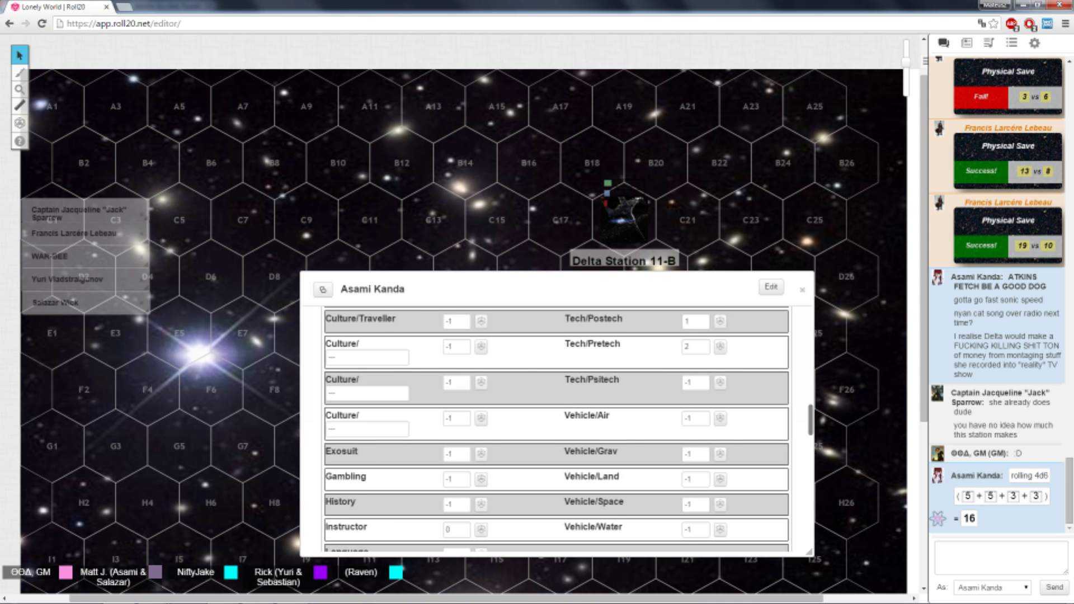
scroll(558, 419, up, 2)
scroll(558, 419, up, 2)
scroll(557, 419, up, 2)
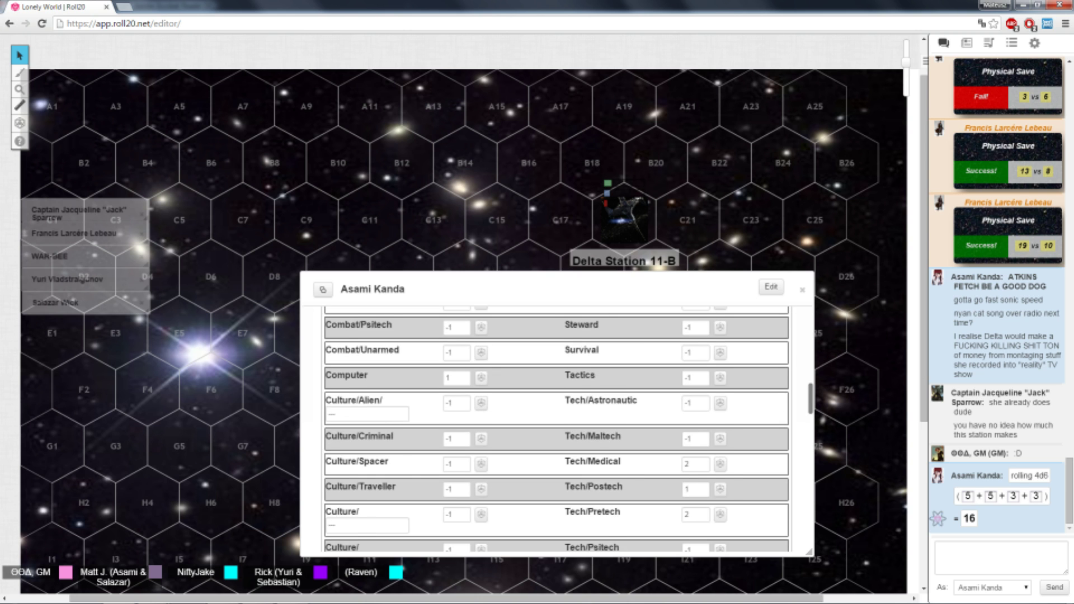
scroll(557, 419, down, 1)
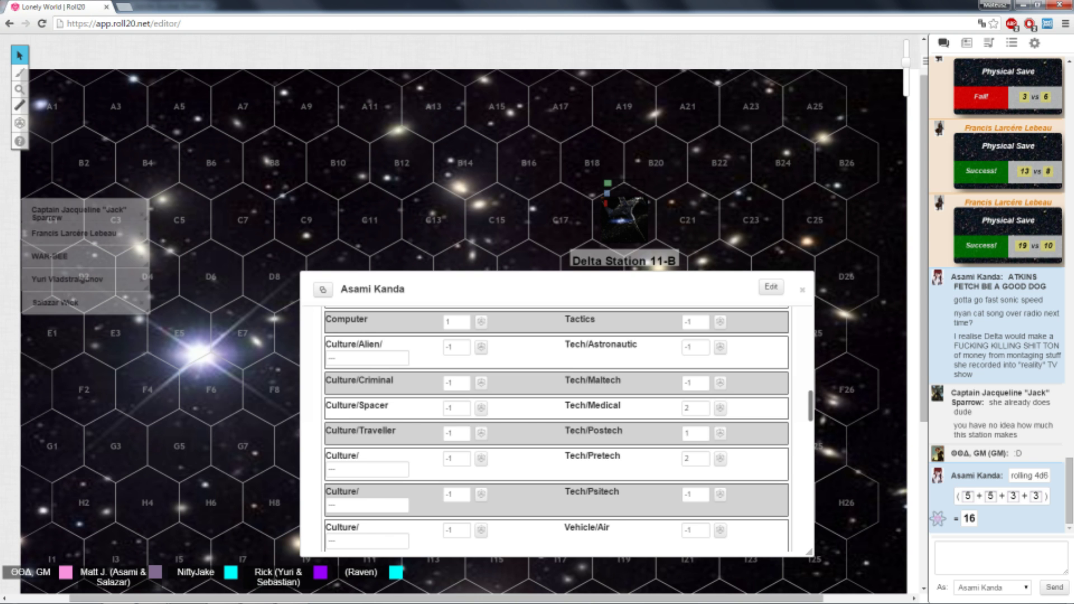
scroll(558, 420, down, 2)
scroll(557, 420, down, 2)
scroll(557, 420, up, 4)
scroll(557, 420, up, 2)
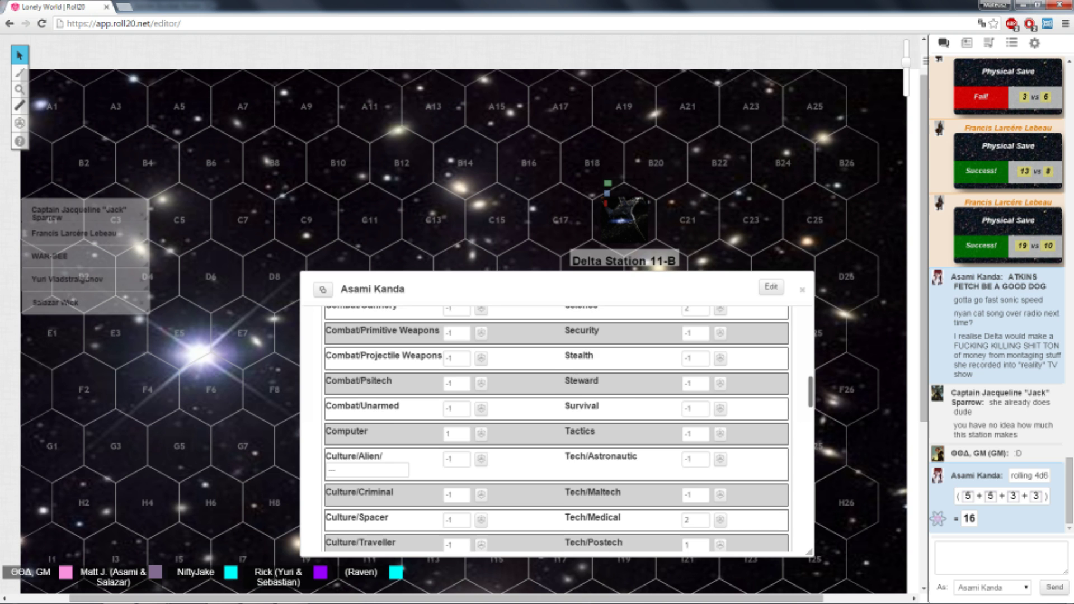
scroll(557, 428, down, 1)
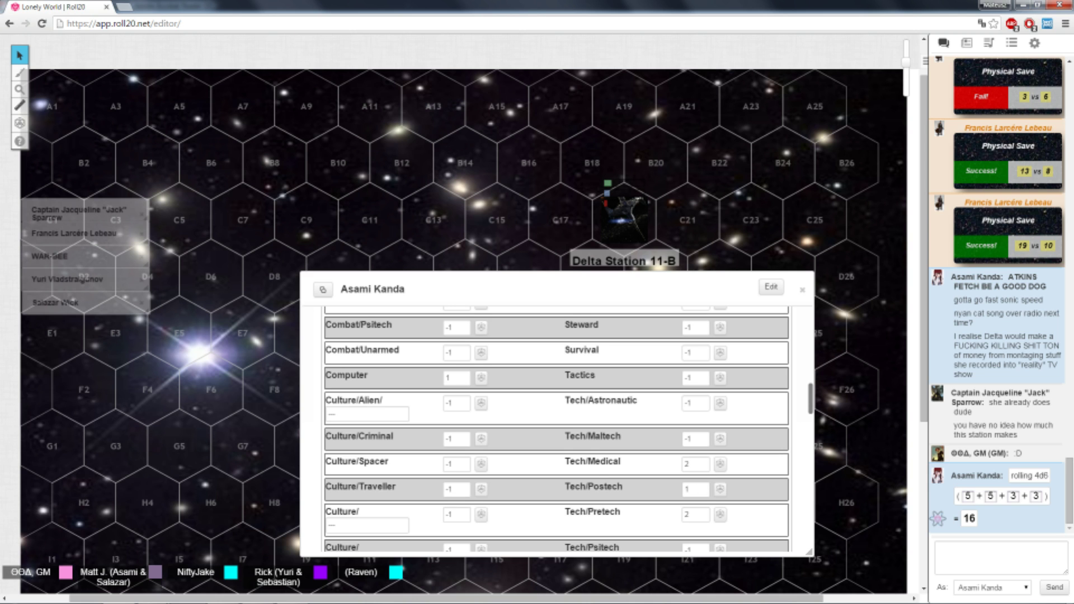
scroll(704, 488, down, 5)
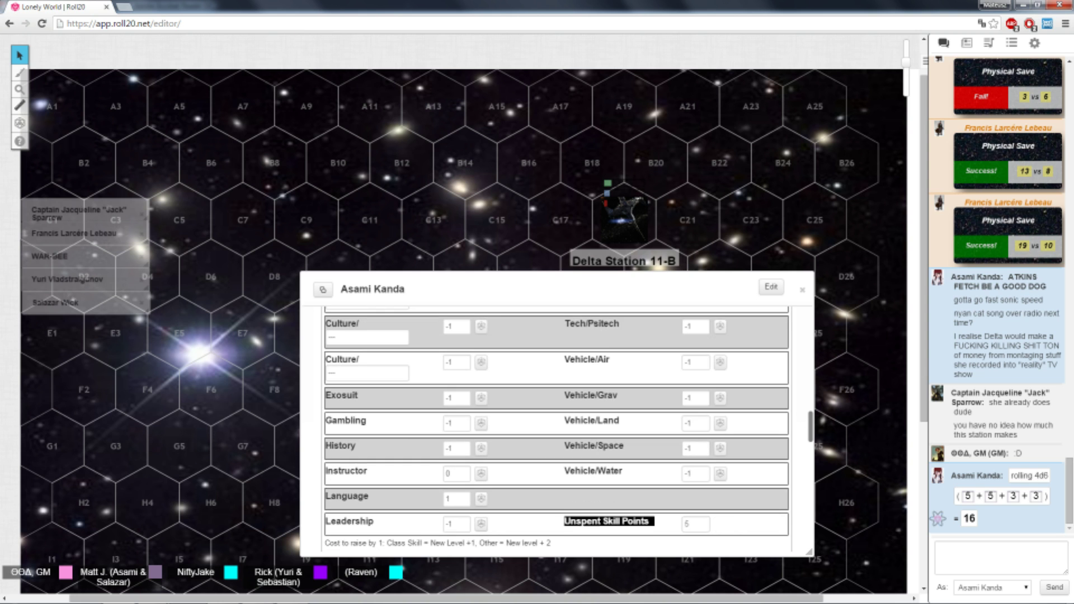
scroll(703, 419, down, 4)
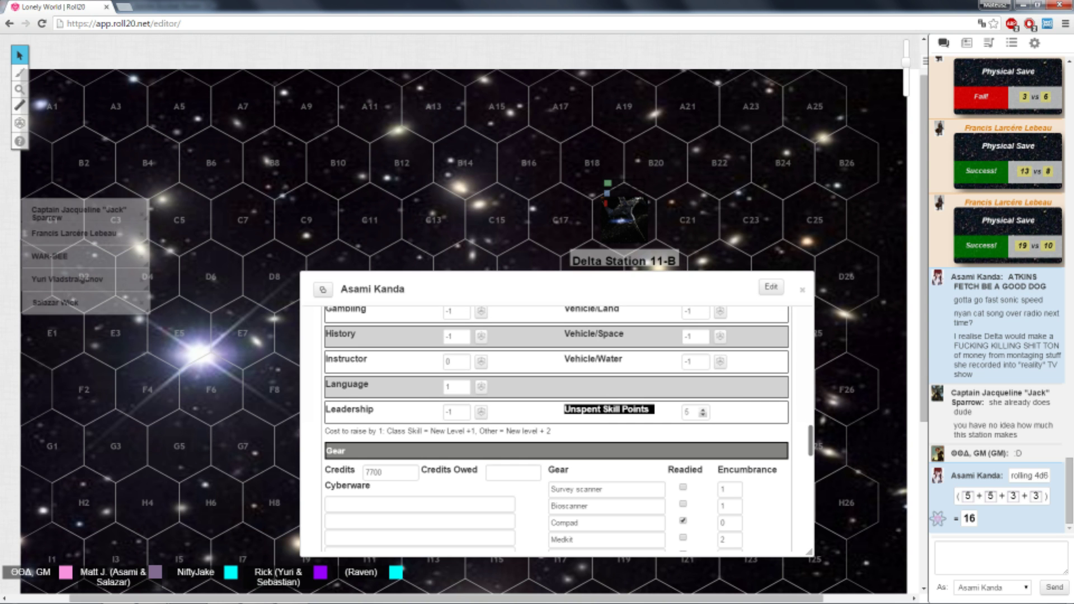
Lower Unspent Skill Points by one, then by one more for Tech/Maltech, leaving 1.
click(704, 415)
scroll(703, 412, up, 5)
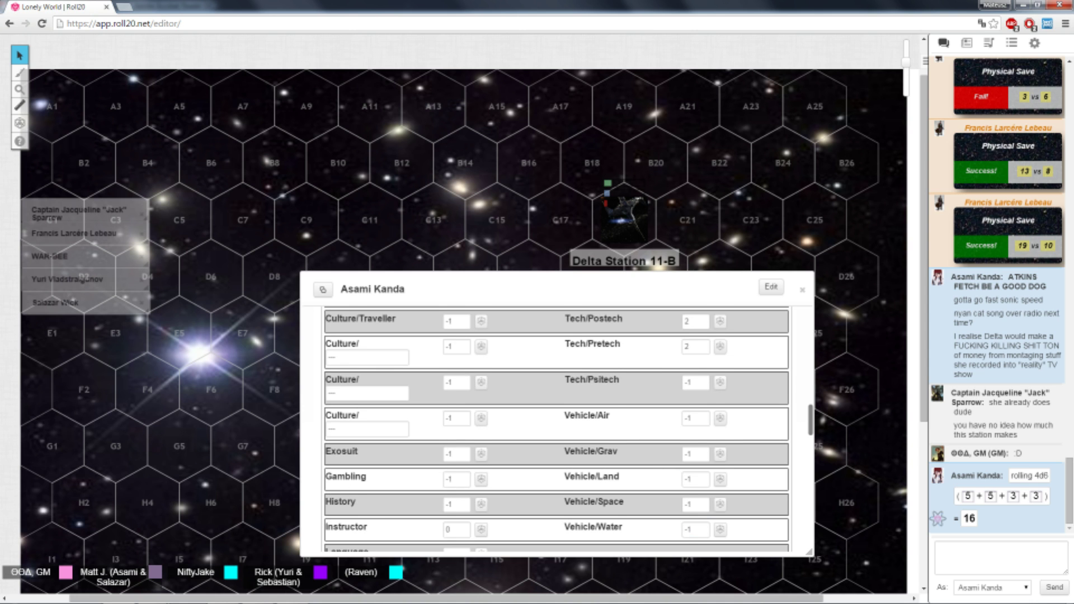
scroll(704, 412, up, 3)
scroll(704, 412, up, 3)
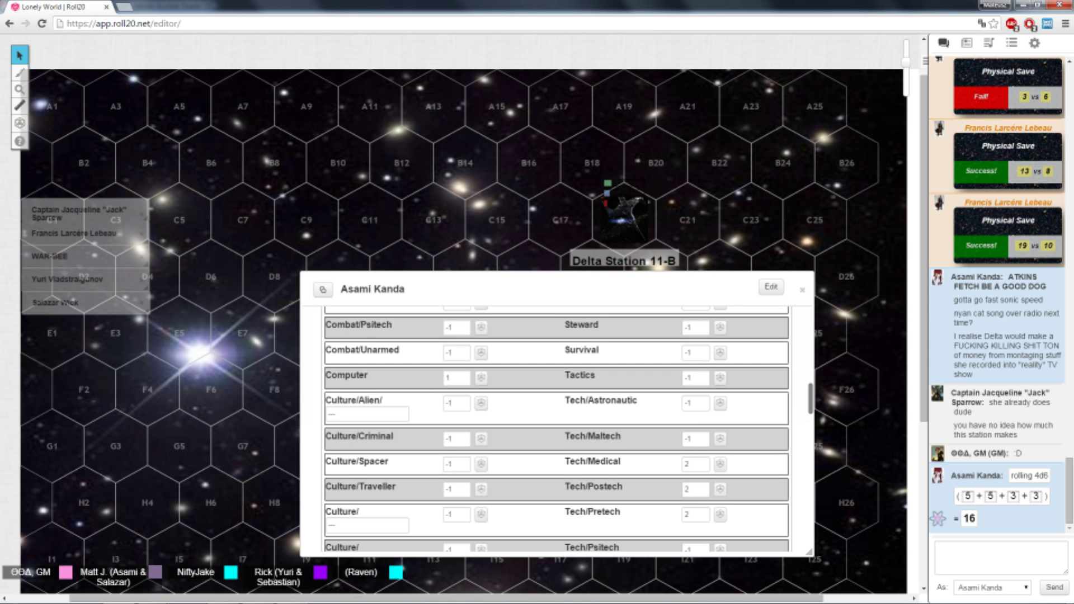
scroll(703, 413, up, 3)
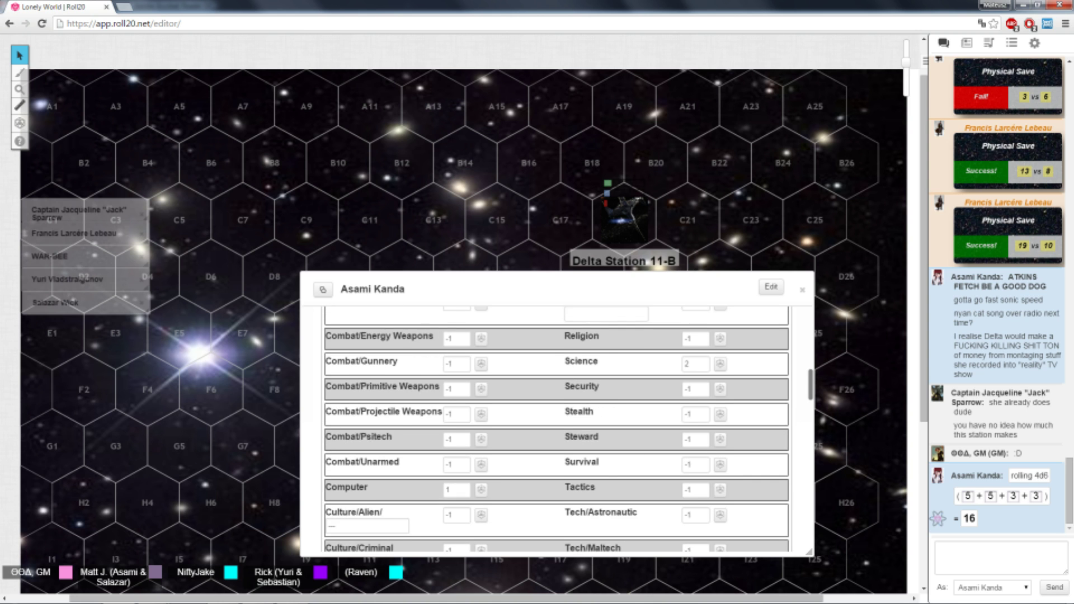
scroll(703, 413, up, 4)
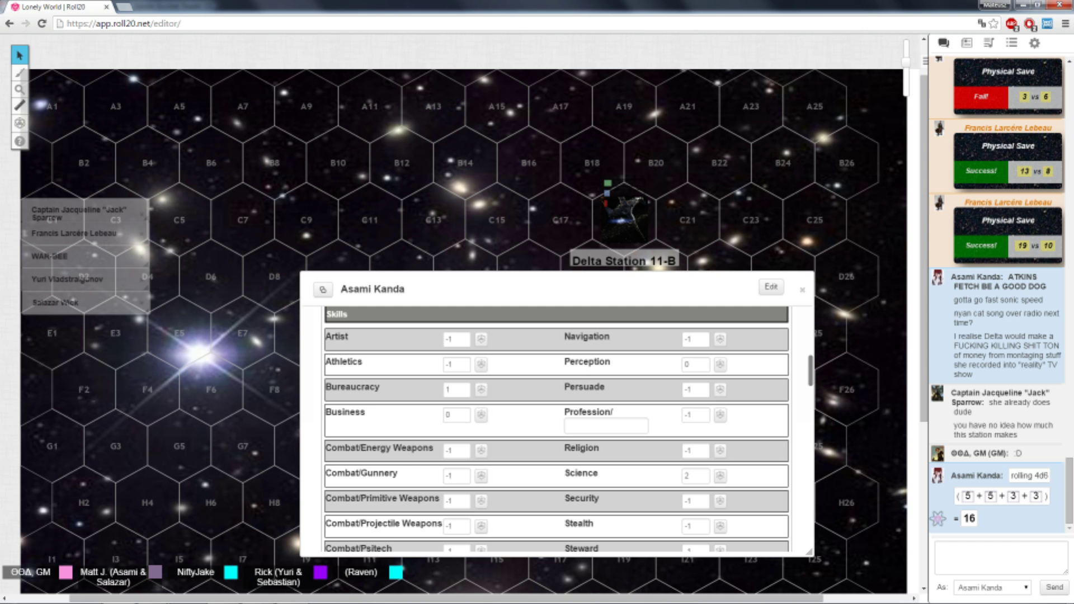
scroll(703, 412, down, 4)
scroll(704, 412, down, 3)
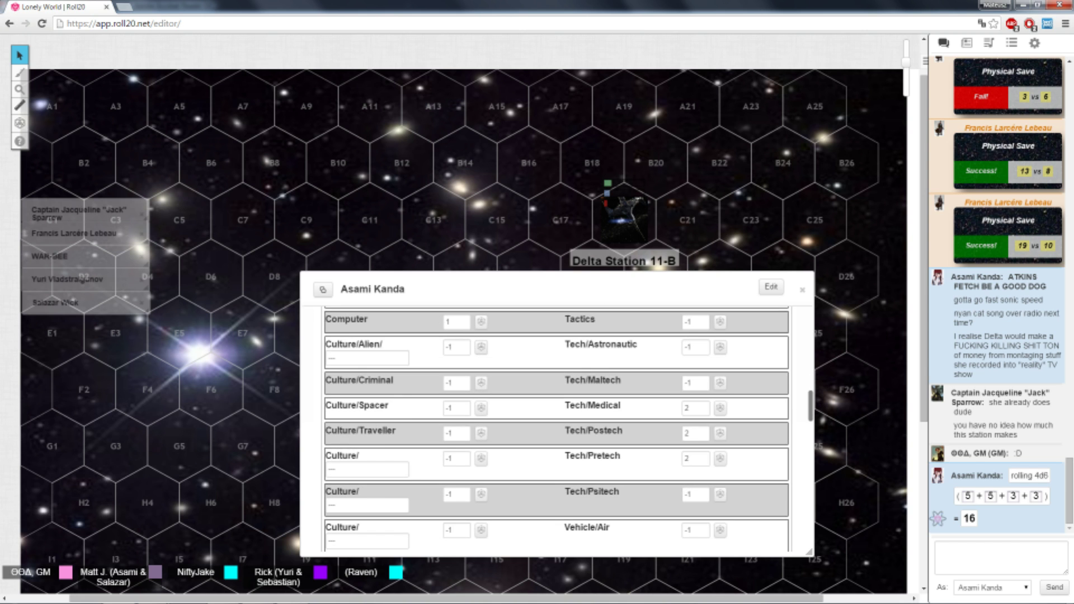
scroll(704, 411, down, 2)
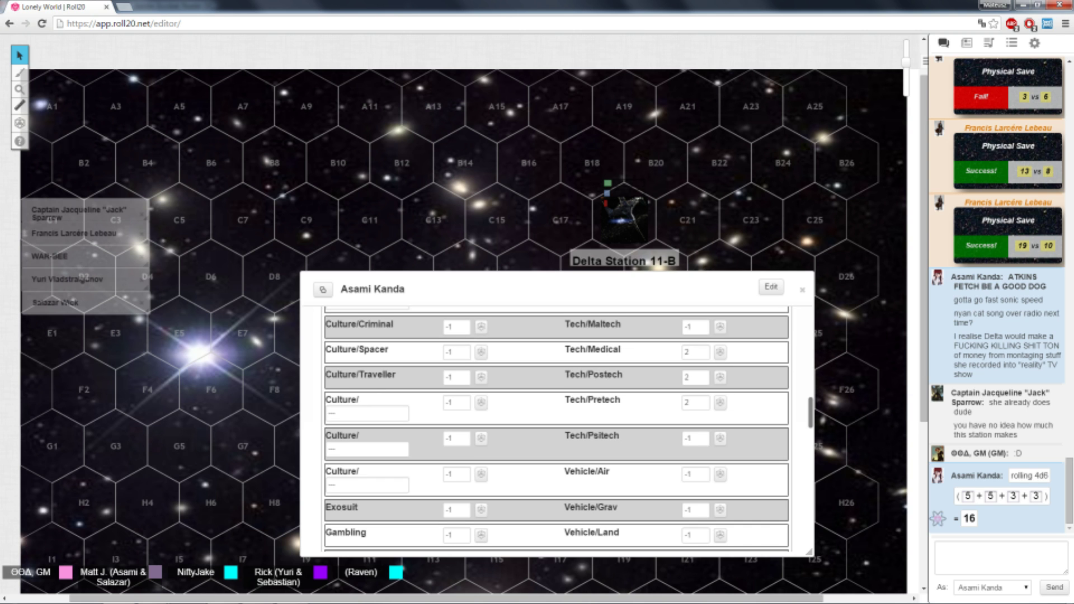
scroll(703, 412, down, 3)
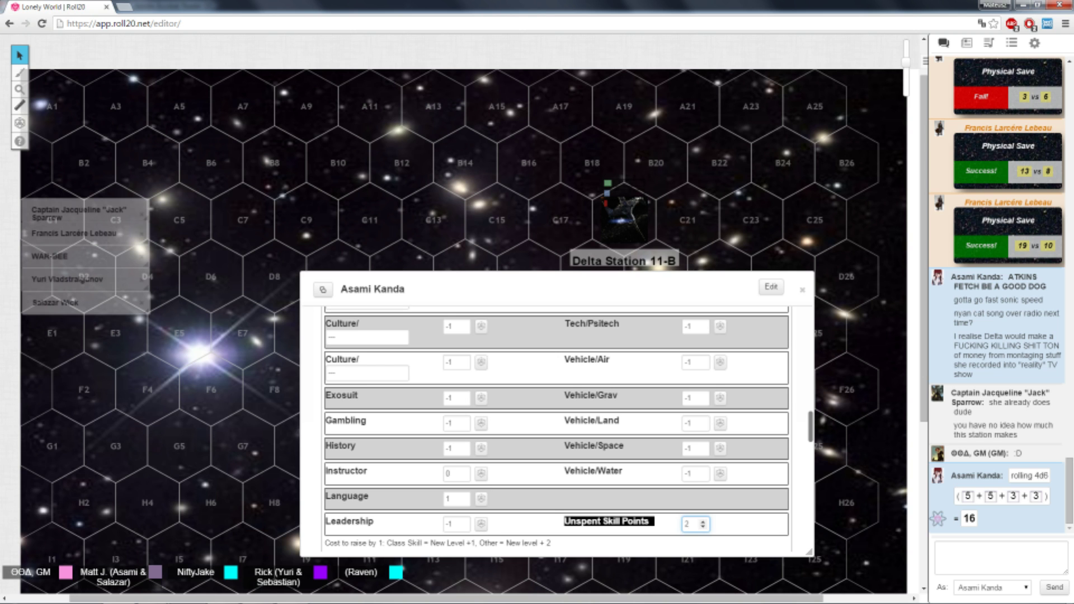
scroll(557, 420, up, 3)
scroll(557, 420, down, 3)
scroll(557, 419, up, 3)
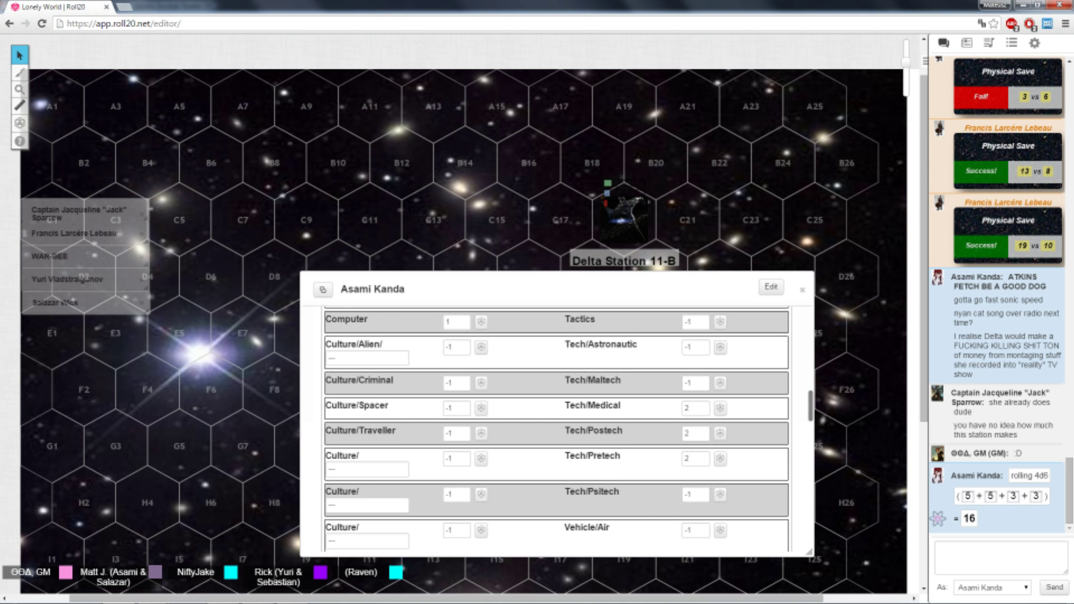
scroll(558, 420, up, 2)
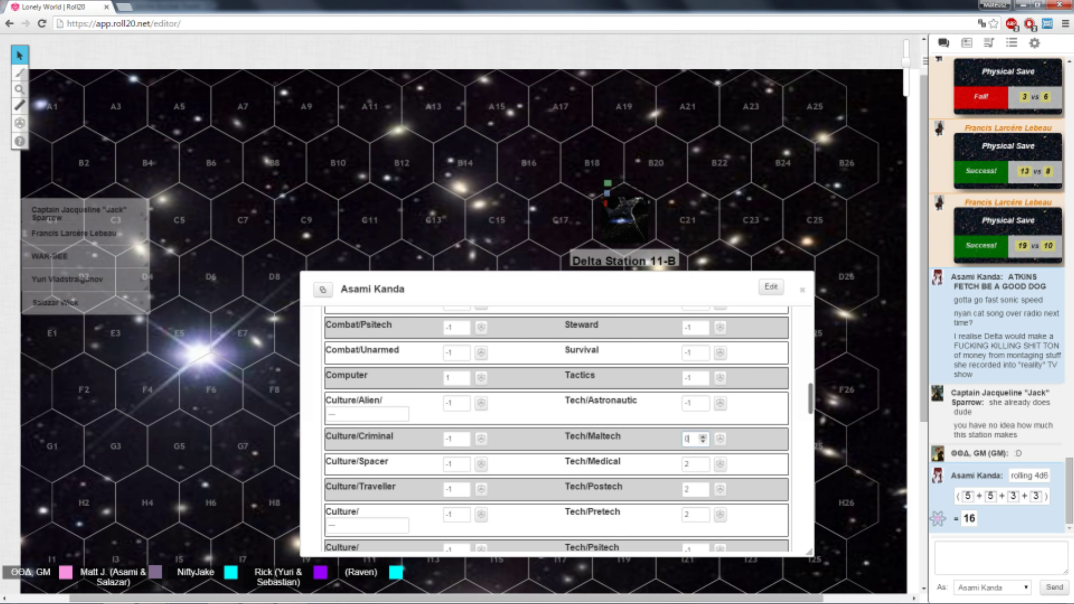
scroll(702, 439, down, 3)
click(703, 527)
scroll(558, 419, up, 3)
scroll(558, 420, up, 1)
scroll(558, 421, down, 5)
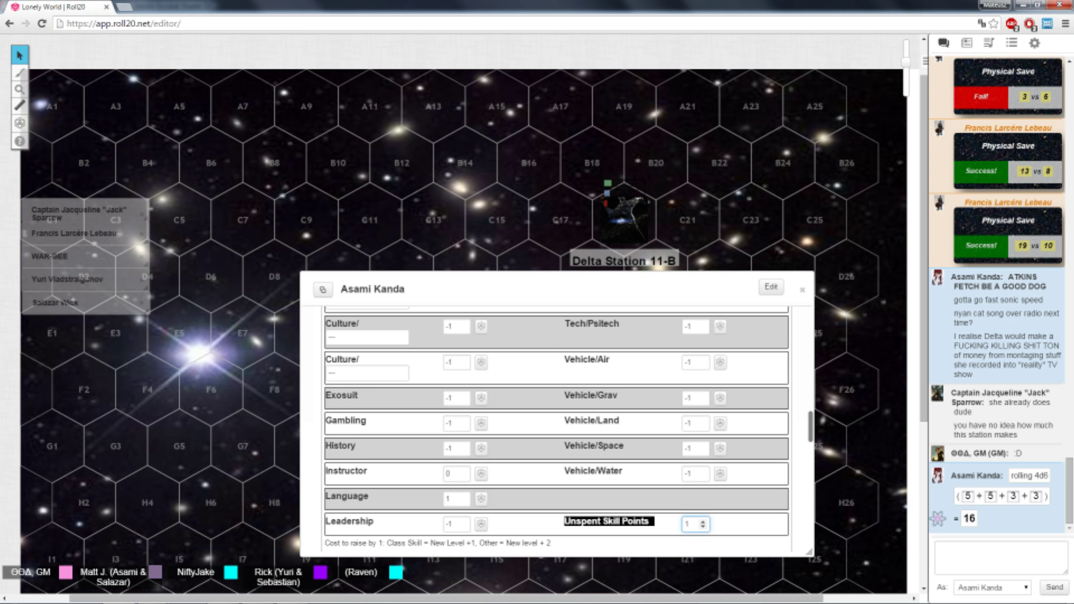
scroll(554, 420, up, 5)
scroll(554, 420, up, 5)
scroll(555, 420, up, 5)
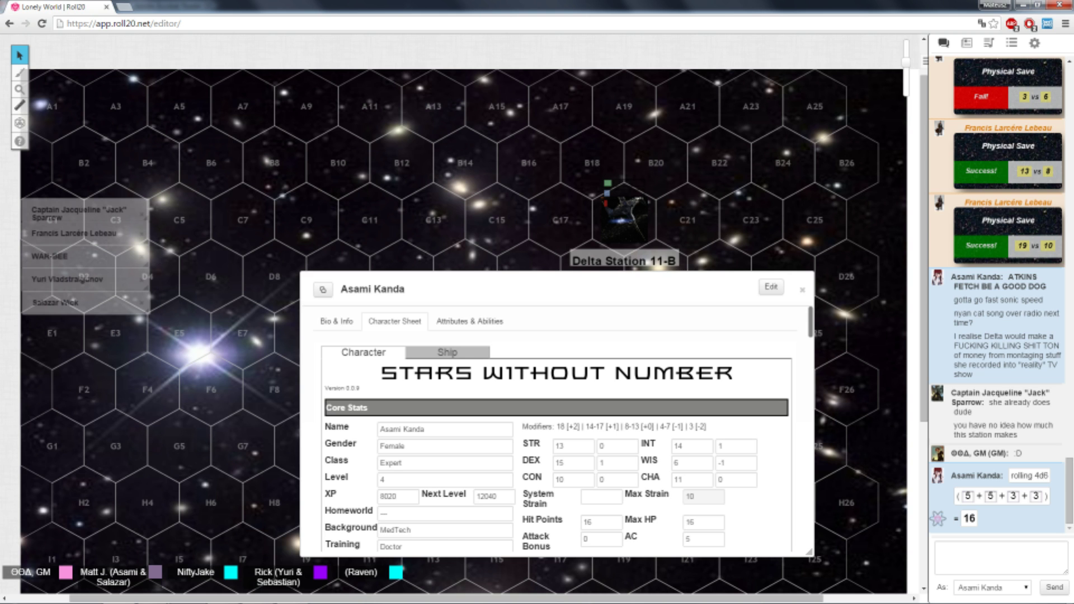
scroll(557, 428, down, 8)
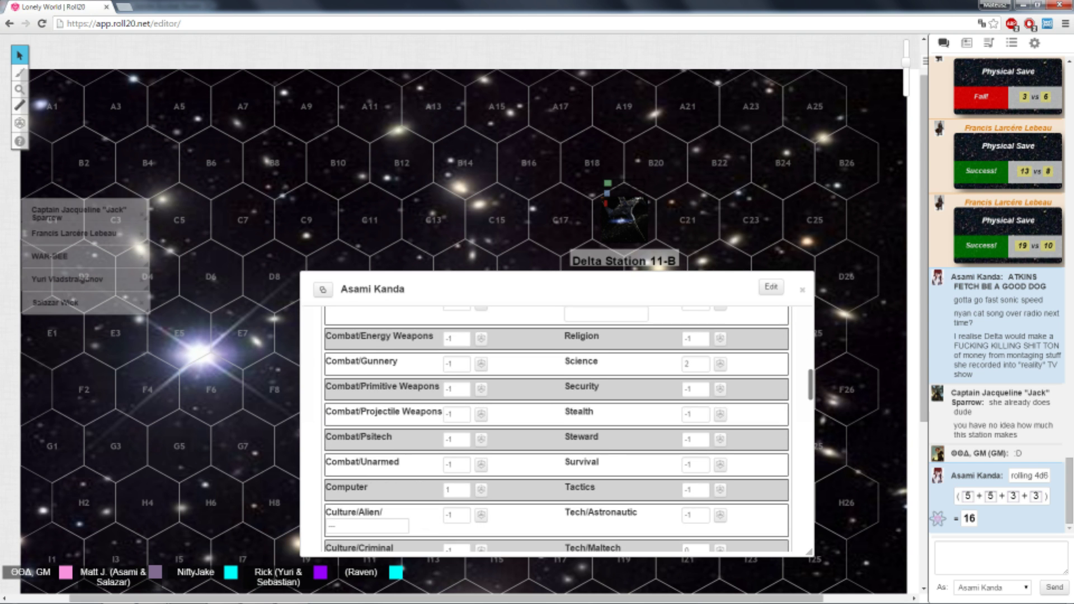
scroll(558, 429, up, 3)
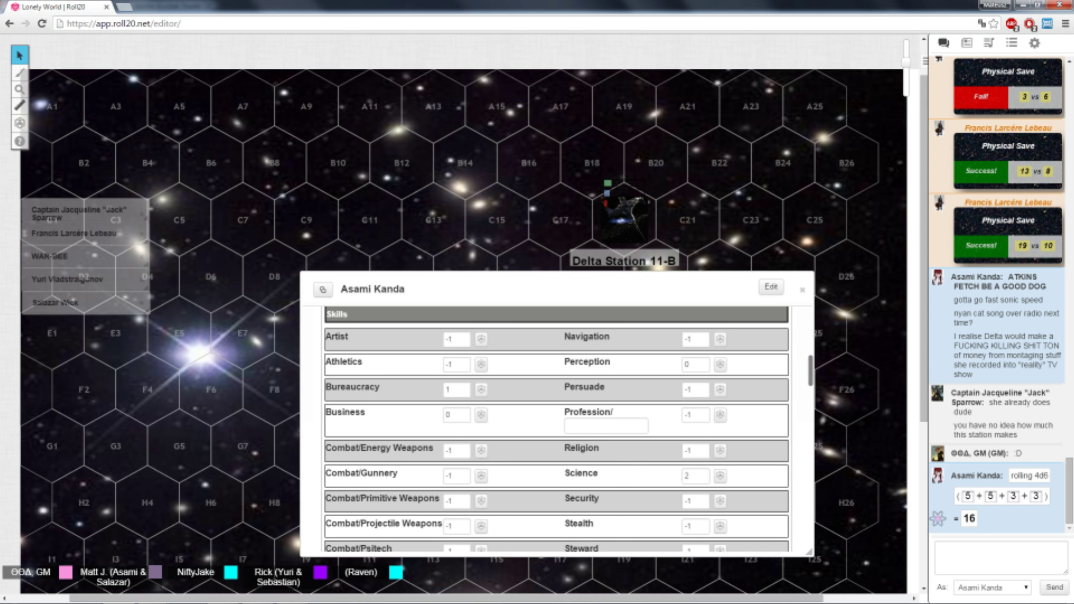
scroll(558, 429, down, 5)
scroll(558, 429, down, 4)
scroll(558, 429, up, 2)
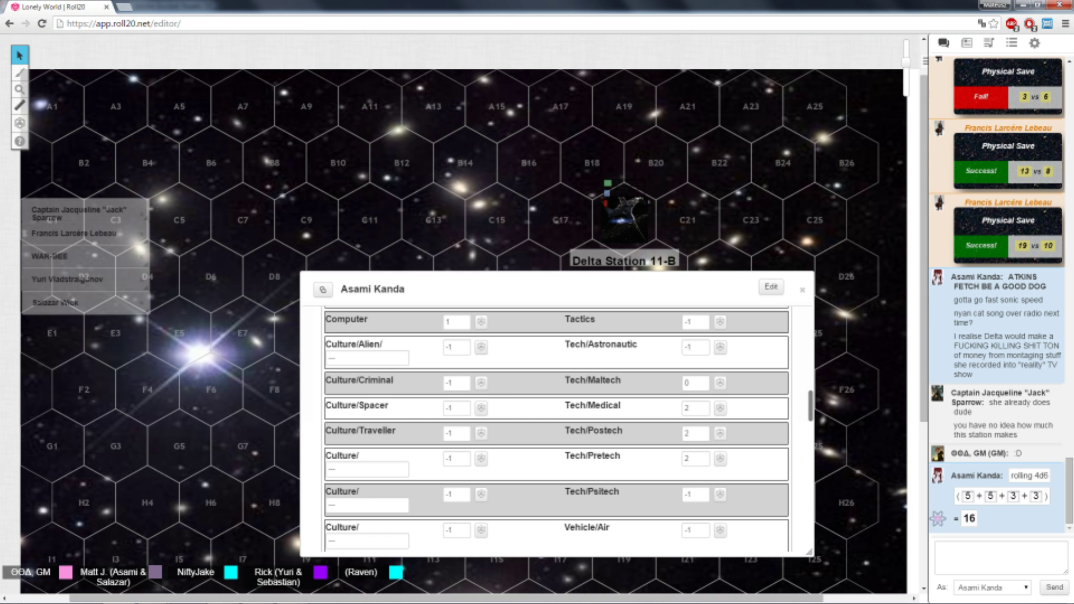
scroll(557, 428, down, 3)
scroll(557, 428, down, 3)
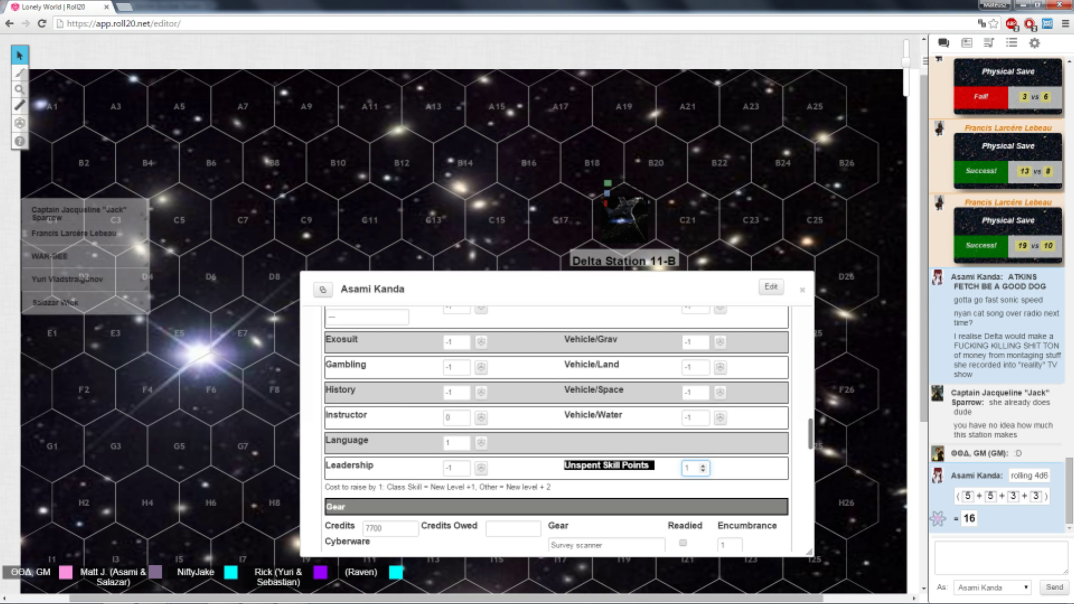
scroll(557, 428, up, 2)
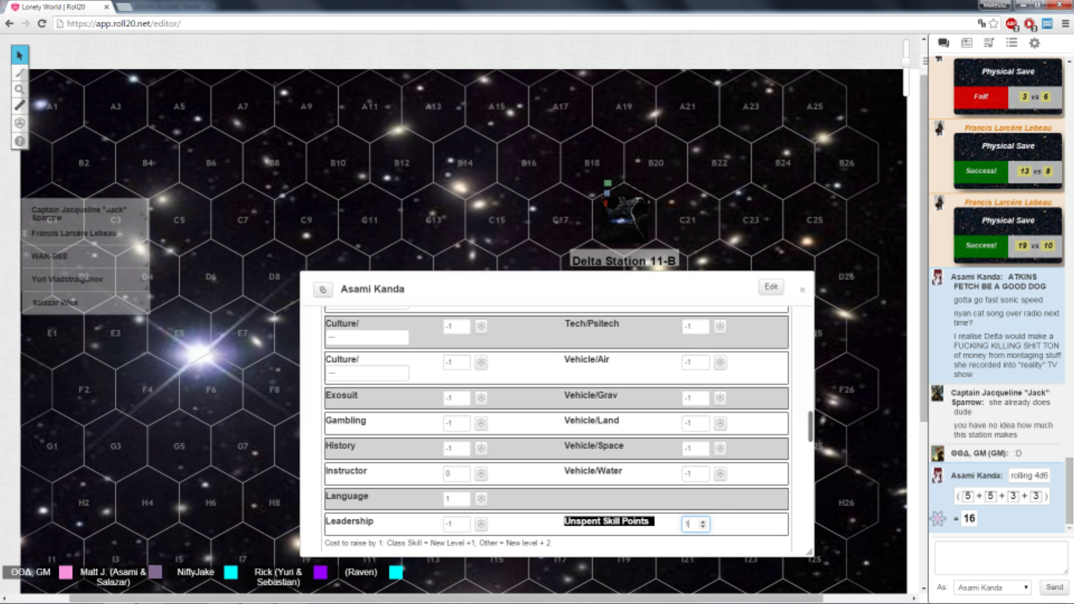
scroll(558, 428, up, 4)
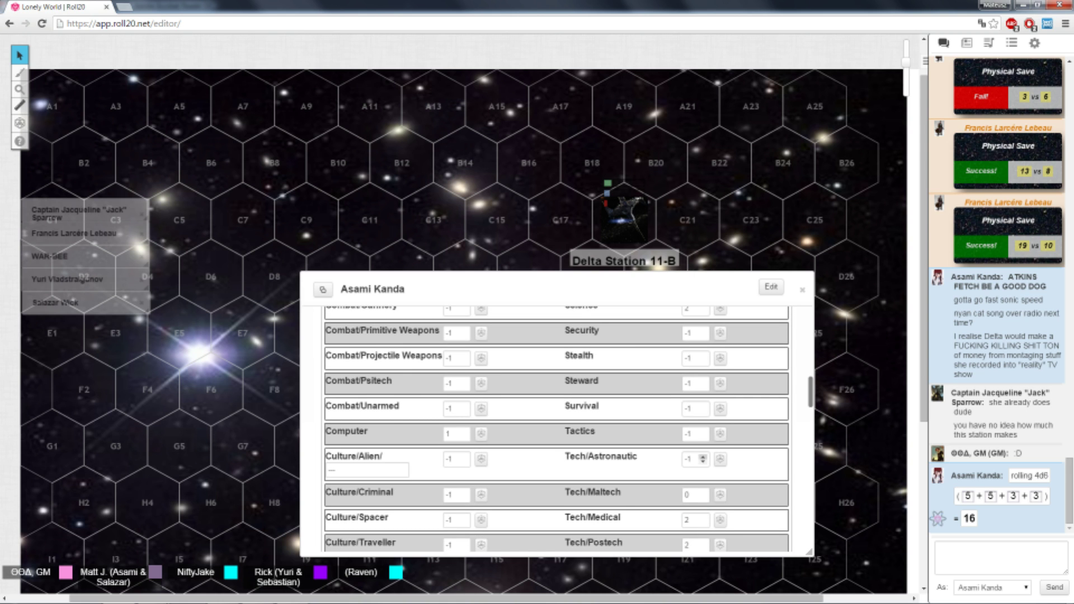
scroll(704, 458, down, 5)
scroll(703, 458, down, 3)
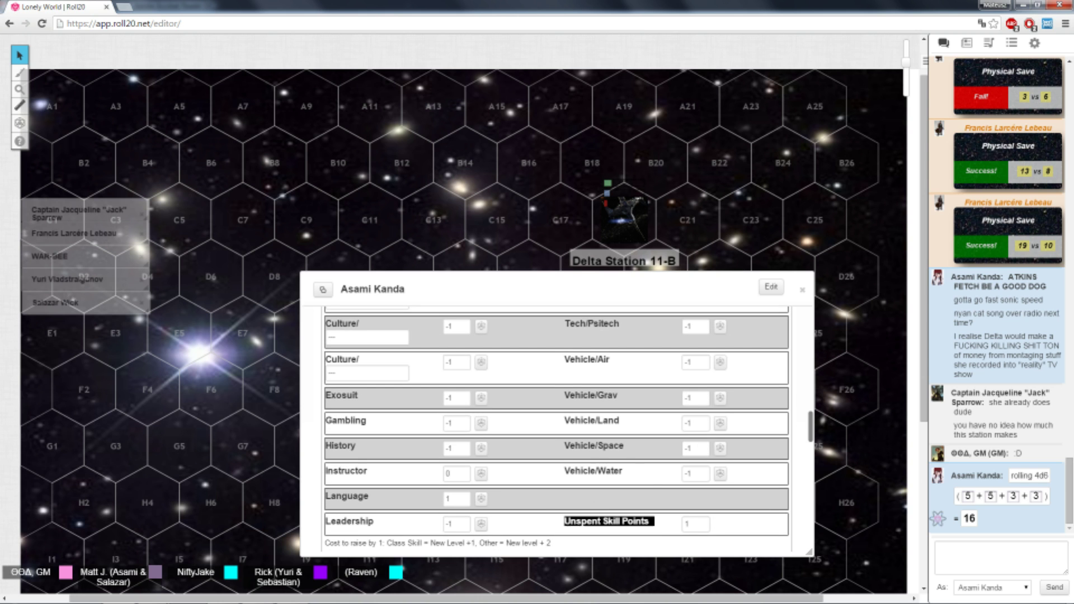
Clear the remaining value from the Unspent Skill Points field.
click(693, 525)
scroll(694, 504, up, 2)
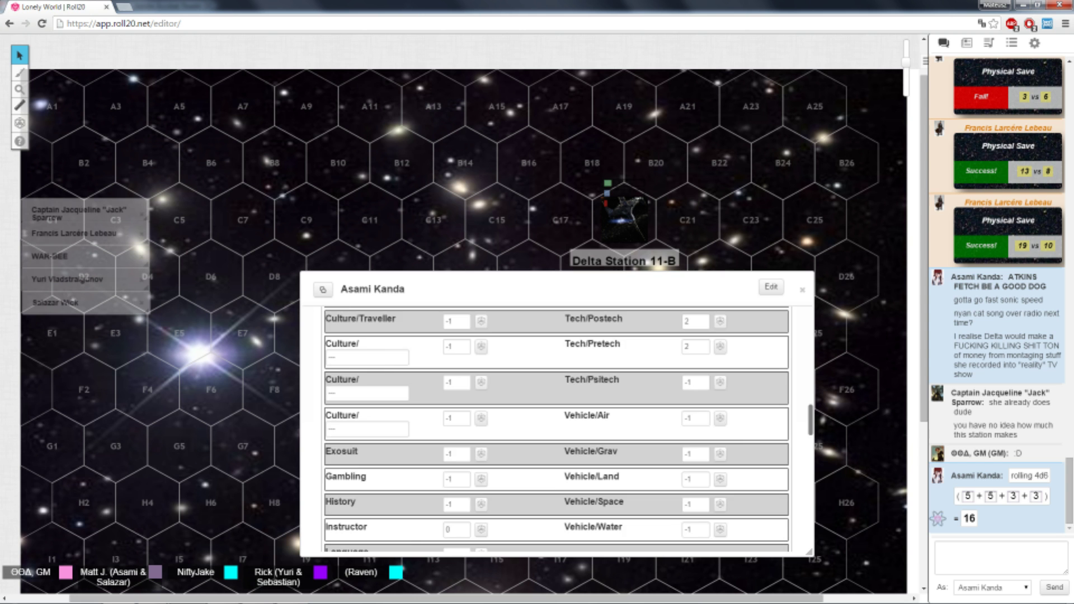
scroll(557, 420, down, 8)
scroll(557, 419, down, 4)
scroll(558, 419, up, 4)
scroll(558, 419, down, 1)
scroll(558, 419, down, 5)
scroll(558, 419, down, 3)
scroll(557, 420, down, 2)
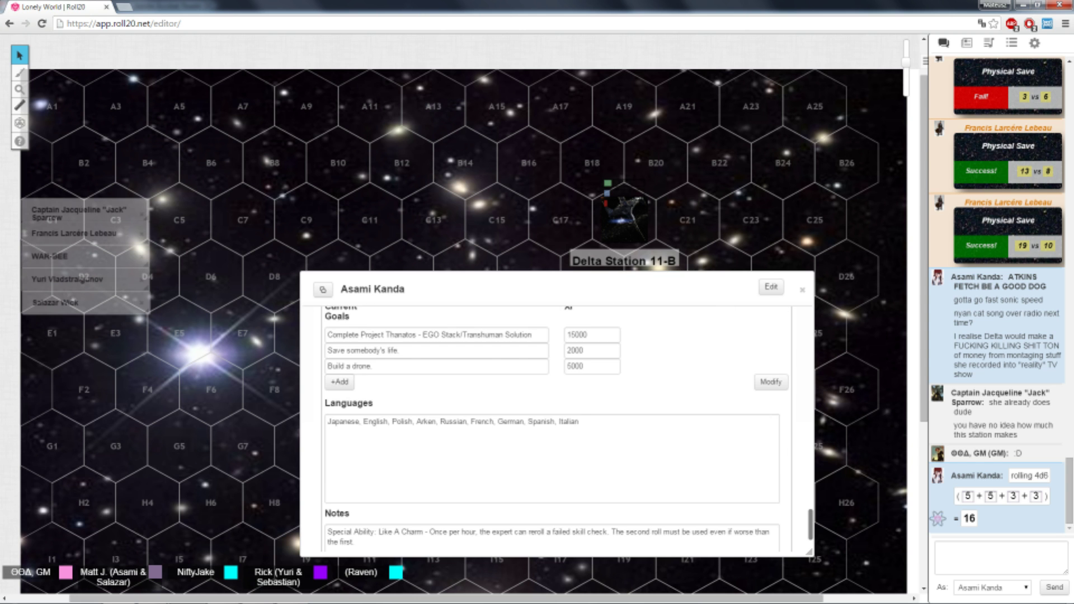
scroll(558, 420, down, 3)
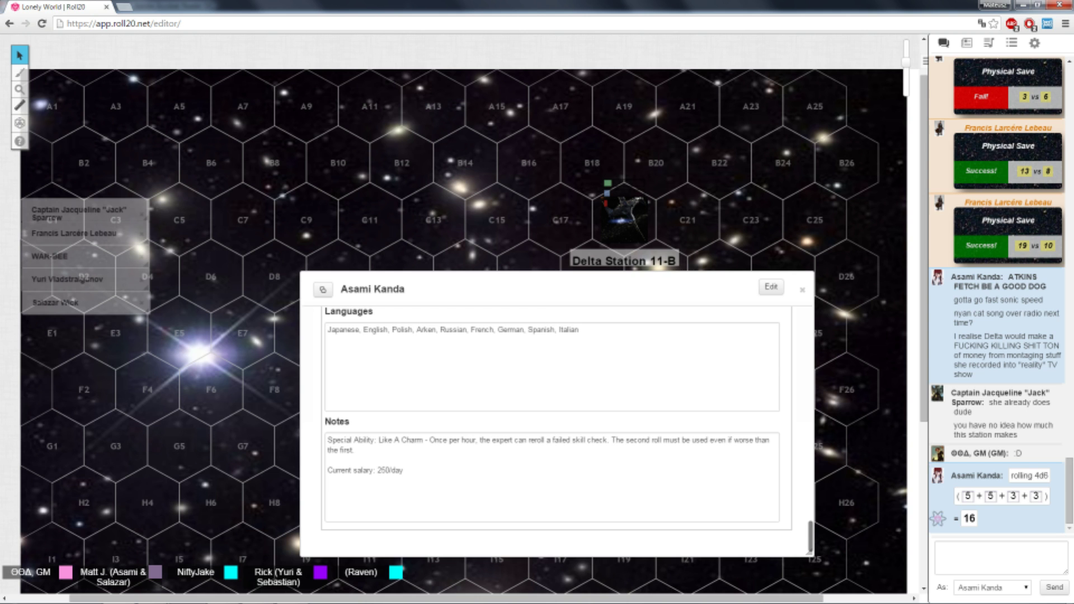
scroll(558, 420, up, 2)
scroll(558, 420, up, 2)
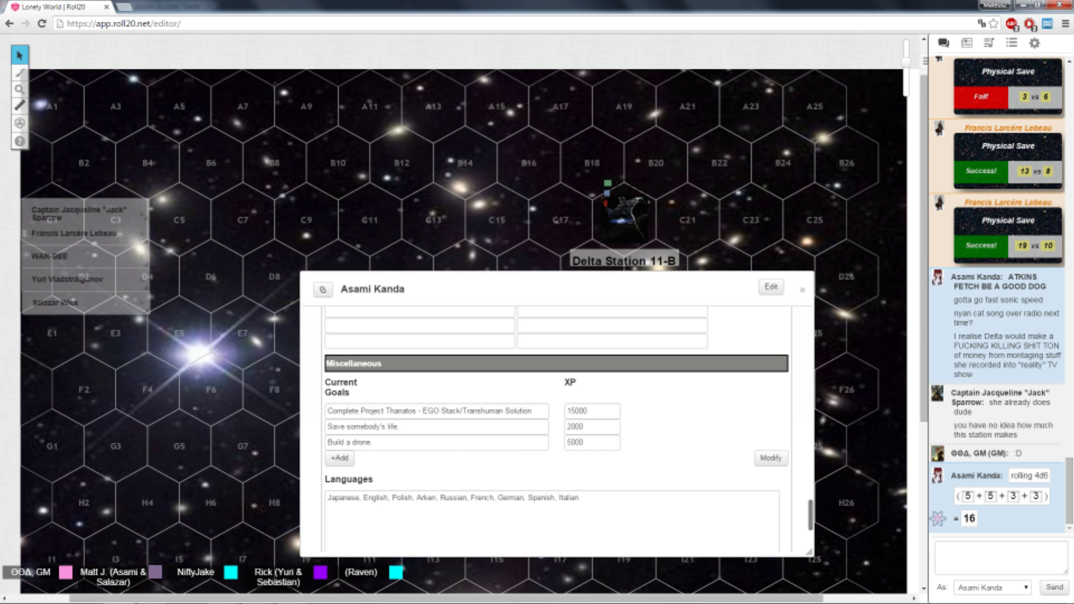
scroll(554, 420, up, 8)
scroll(554, 420, up, 5)
scroll(553, 419, down, 5)
scroll(554, 419, up, 5)
scroll(554, 420, up, 5)
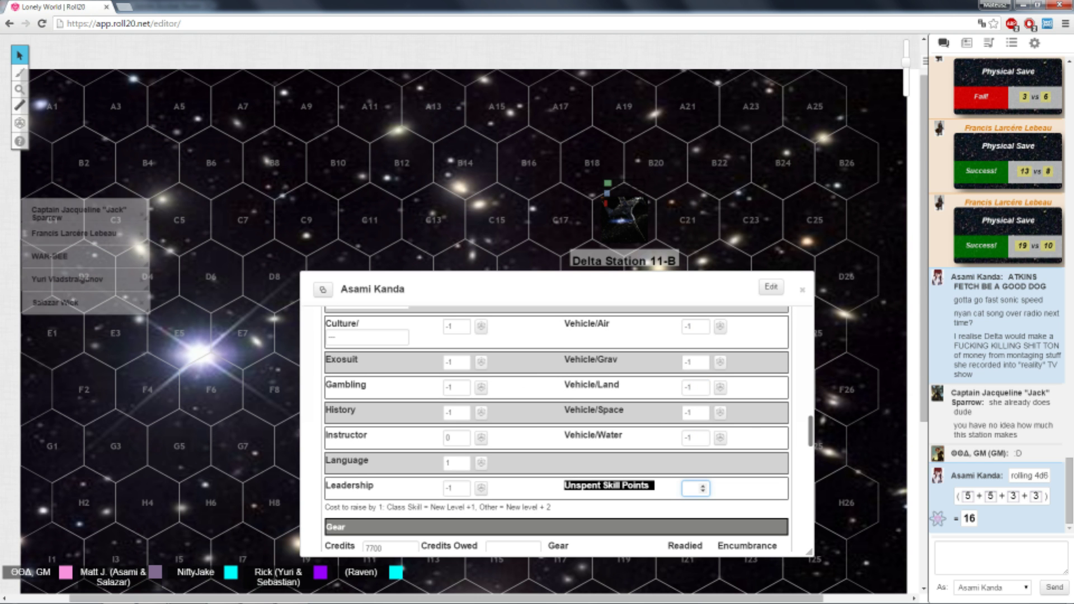
scroll(553, 420, up, 4)
scroll(554, 420, up, 2)
scroll(554, 419, up, 2)
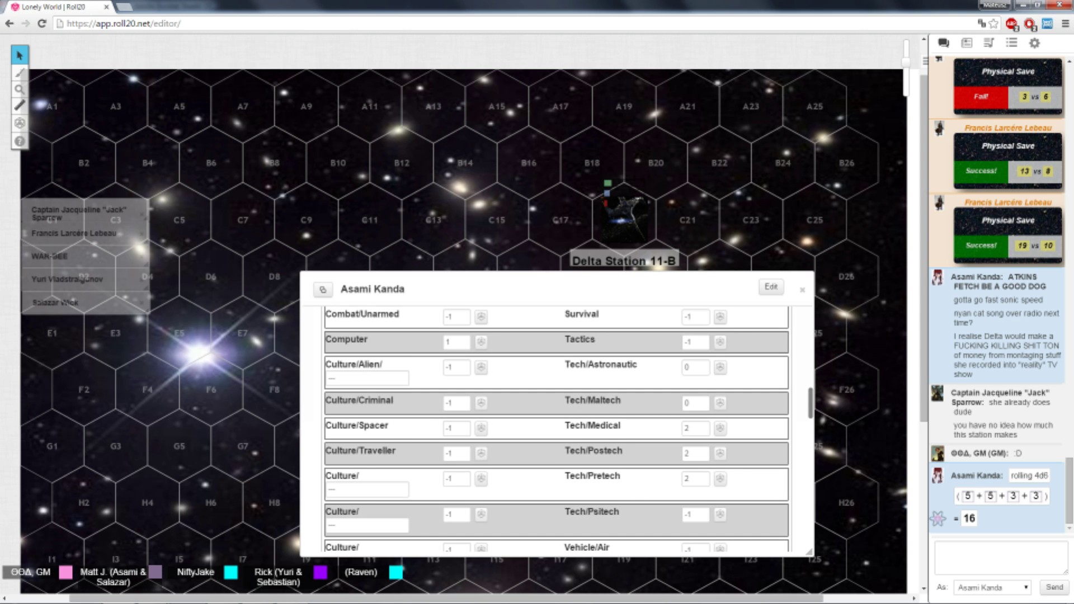
scroll(554, 419, down, 3)
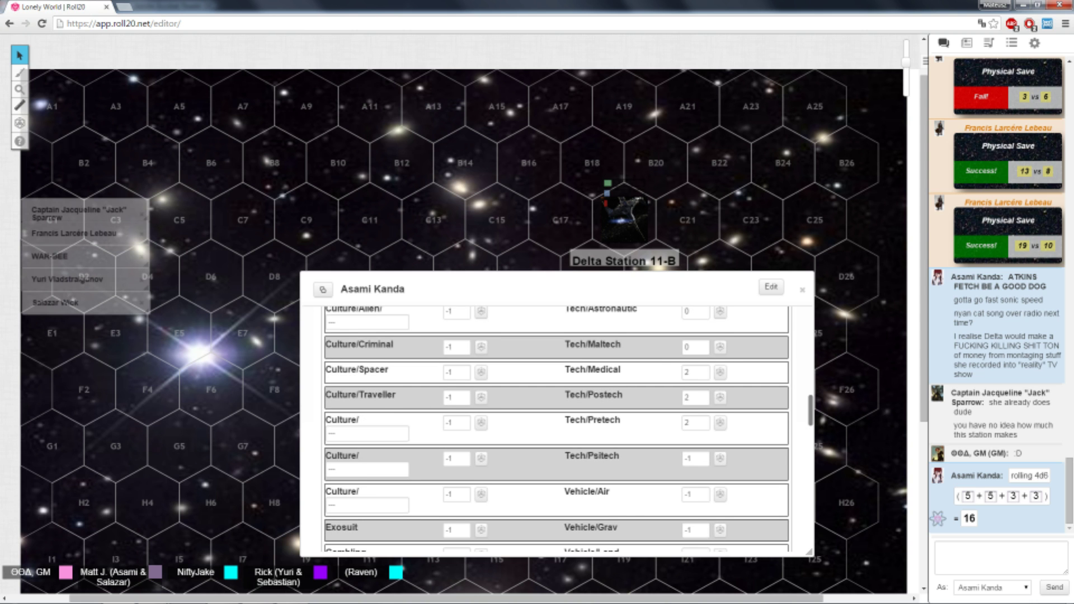
scroll(554, 420, down, 3)
scroll(554, 420, down, 2)
scroll(554, 420, up, 2)
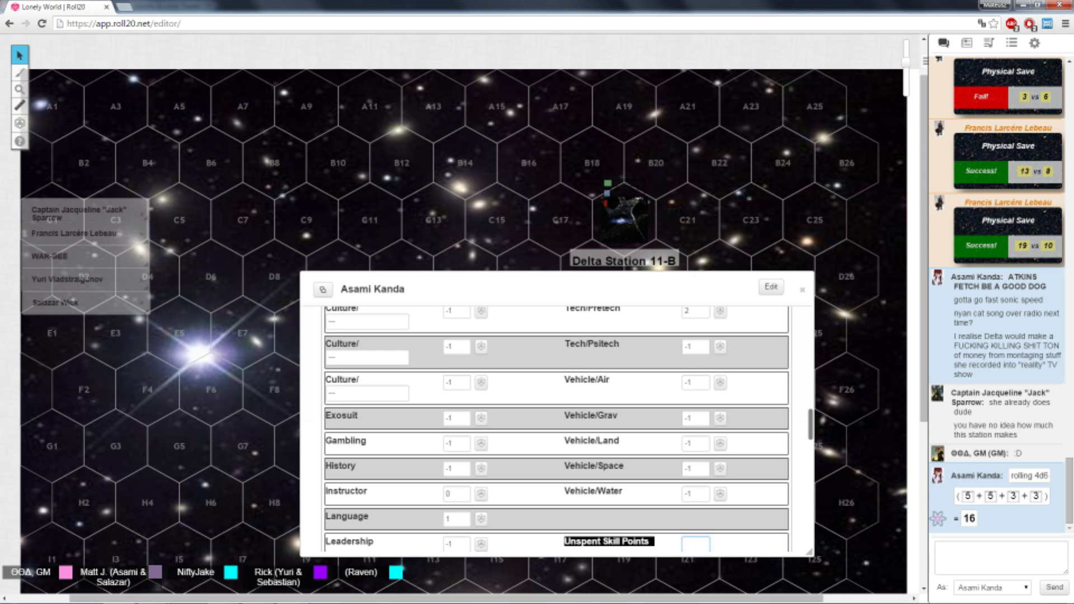
scroll(554, 419, up, 3)
scroll(554, 421, up, 3)
scroll(554, 420, up, 4)
scroll(554, 420, up, 4)
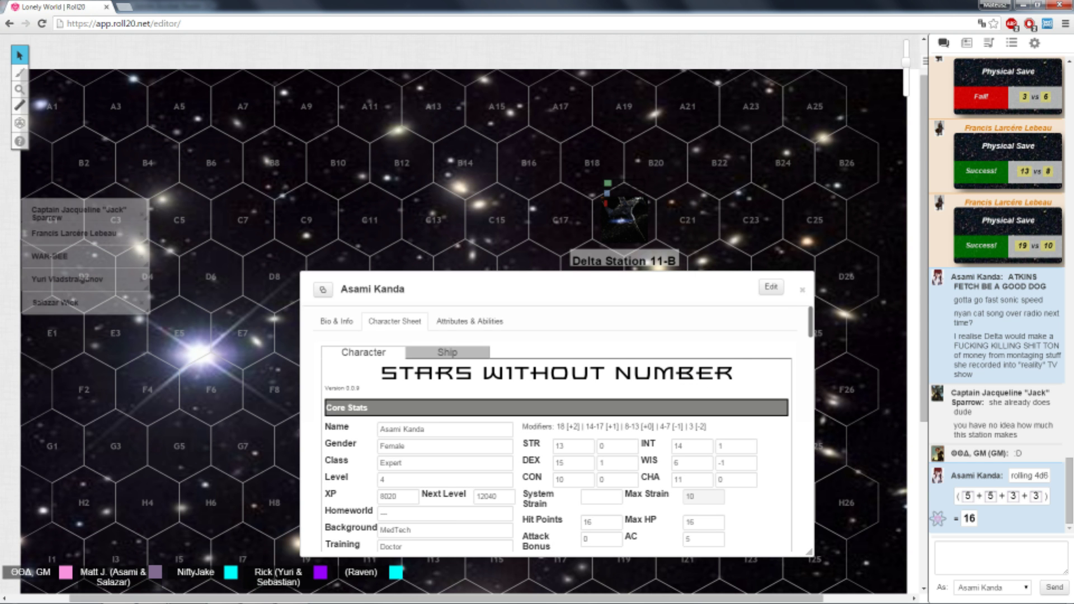
Close Asami Kanda's character sheet to return to the Delta Station 11-B map.
double_click(546, 289)
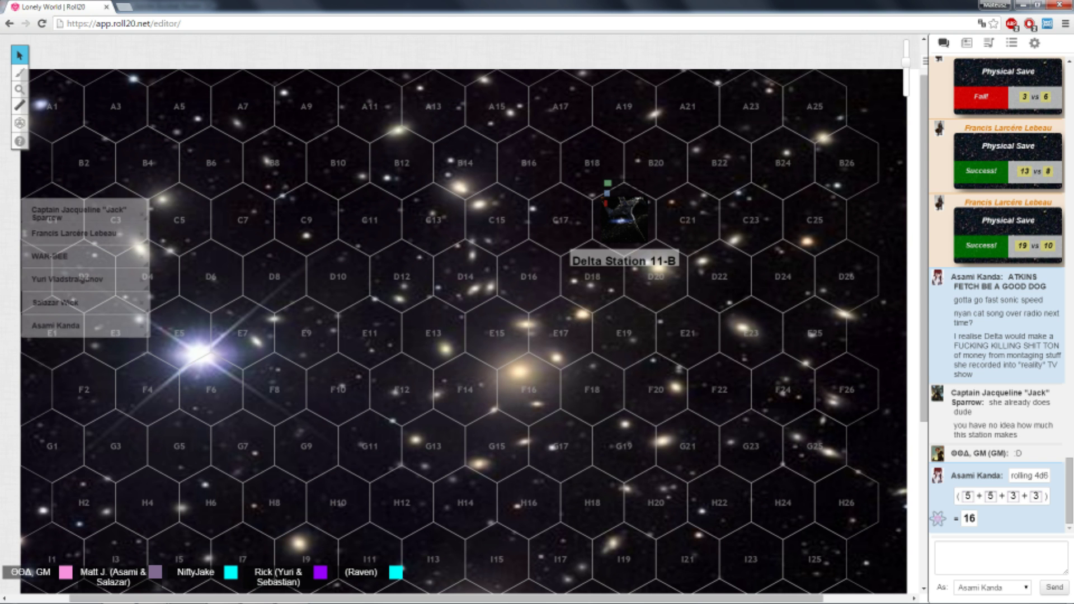